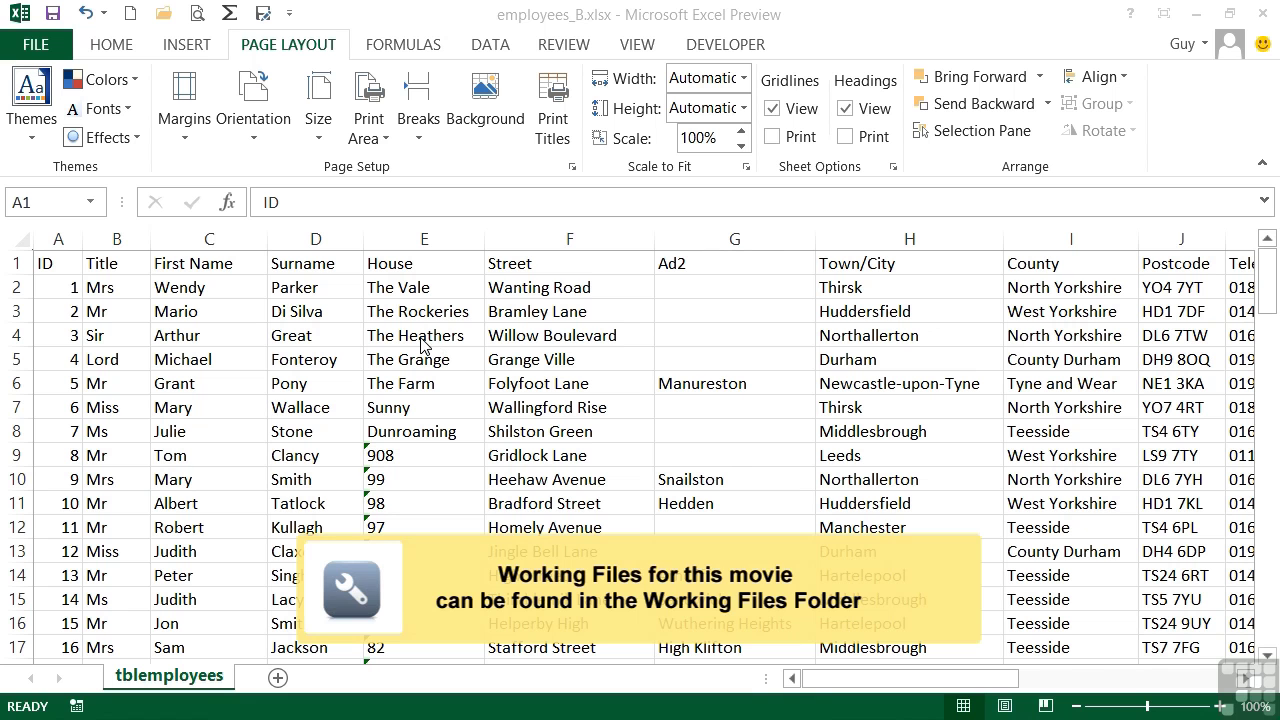
Step: Show the Page Layout paper size list and scroll through it from Letter and A4 to Envelope Monarch
click(288, 52)
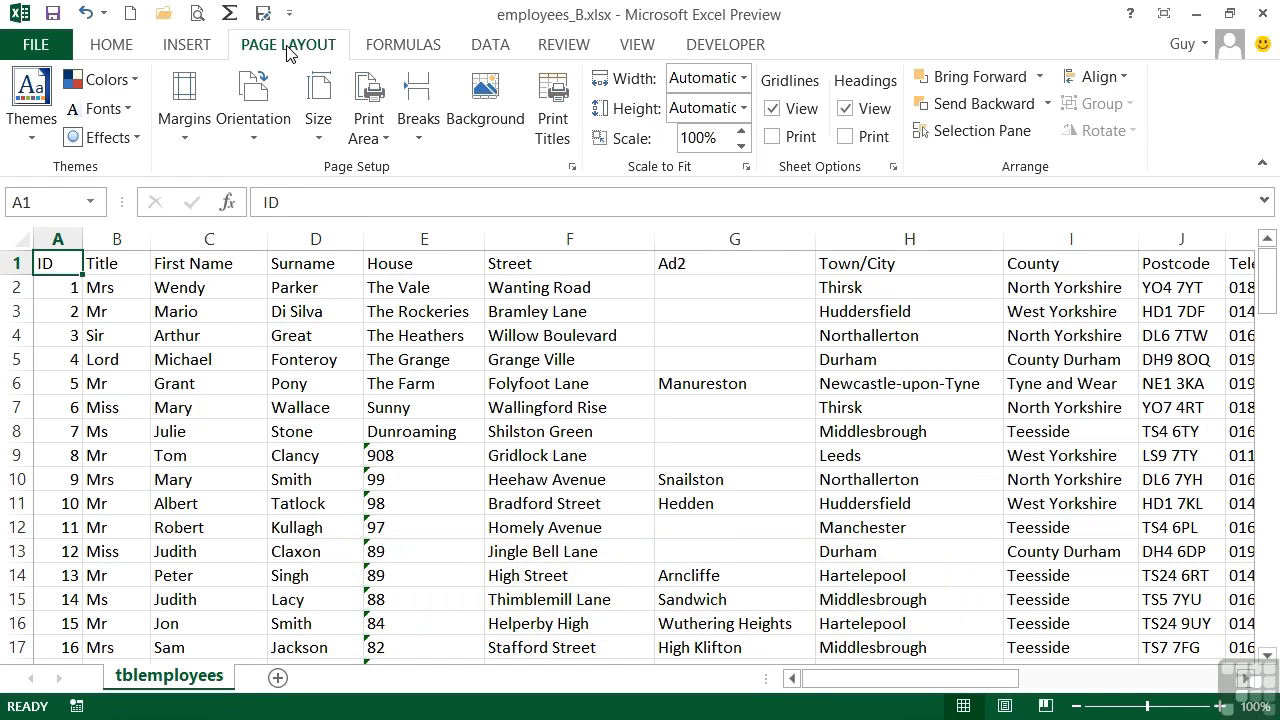
click(318, 140)
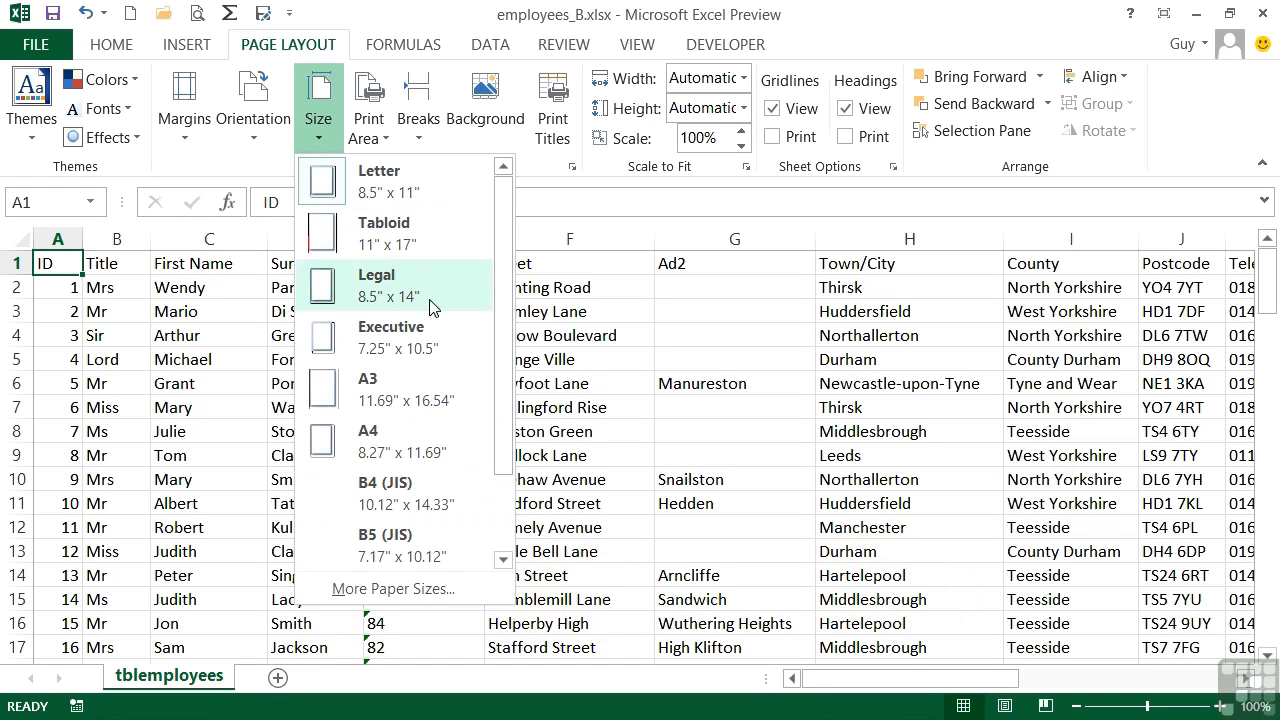
click(507, 507)
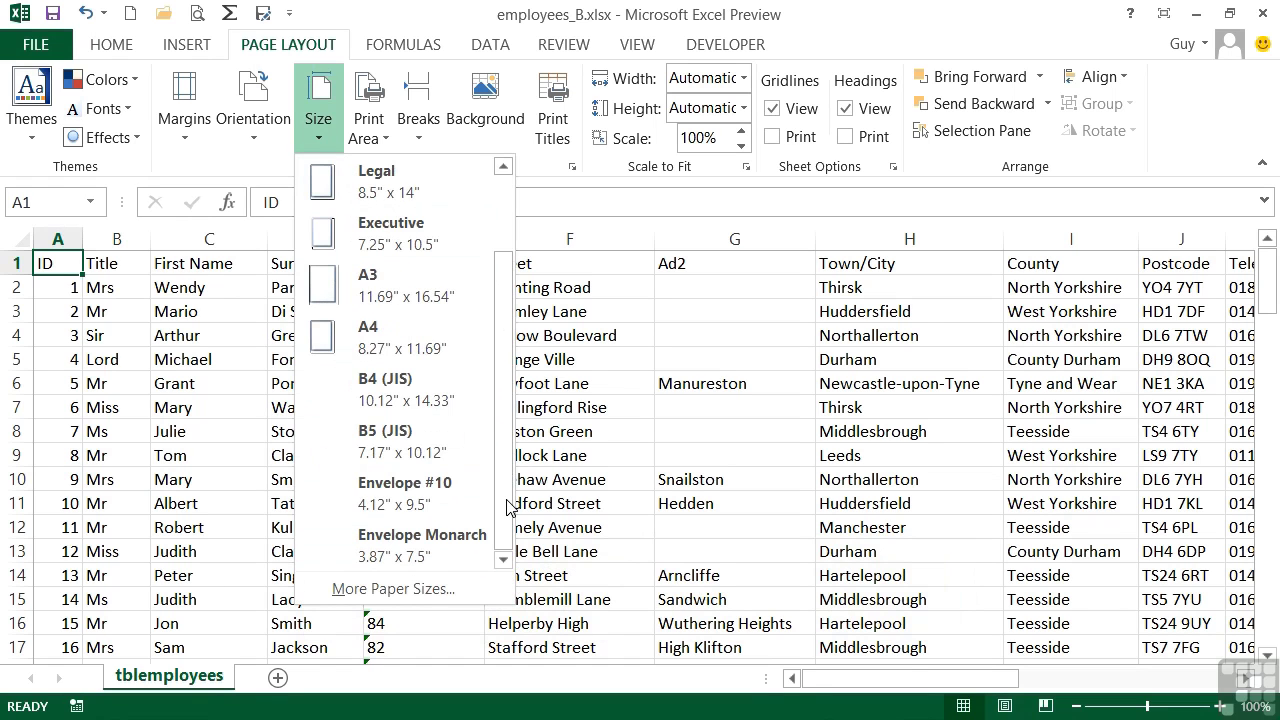
drag(507, 507, 503, 363)
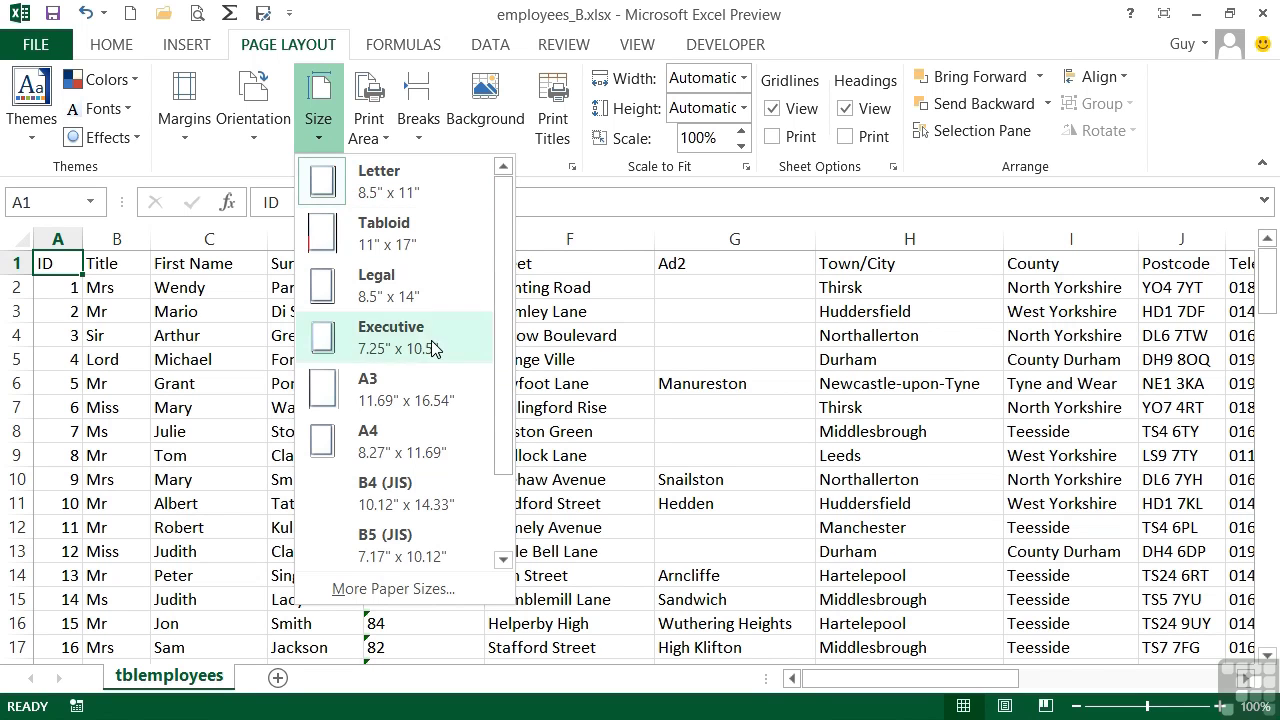
scroll(431, 445, down, 1)
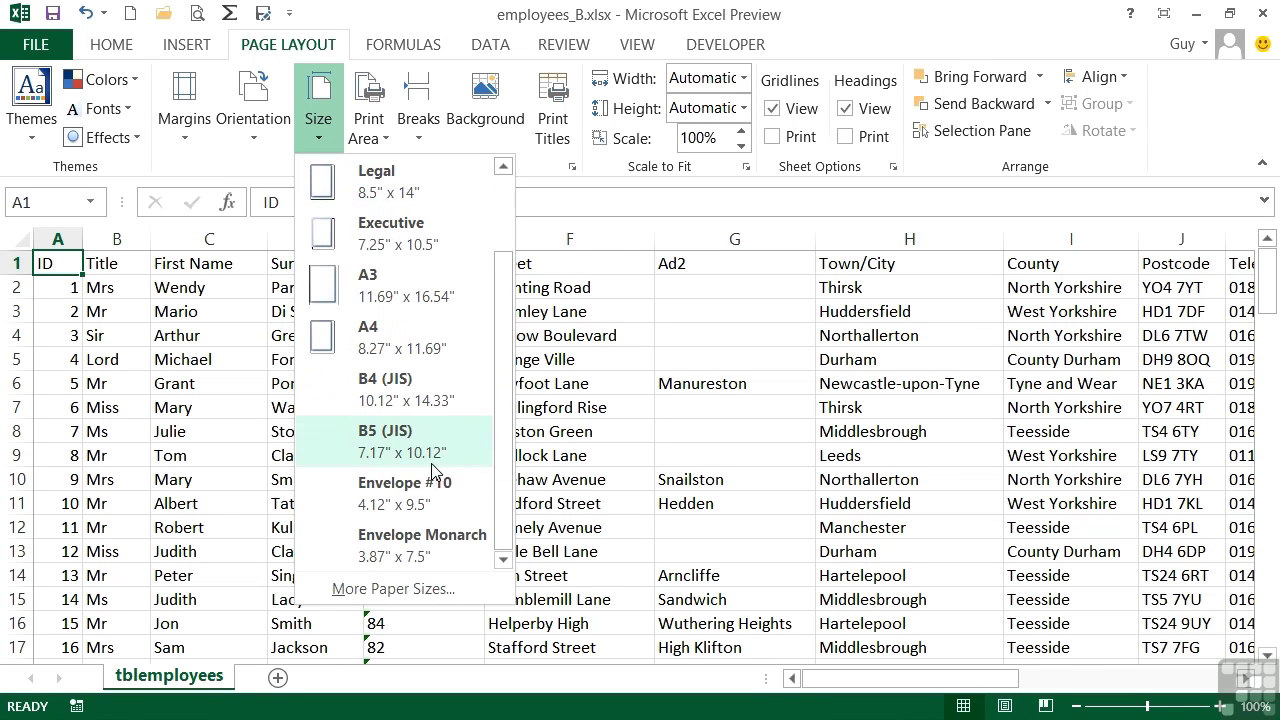
Step: In the full Page Setup dialog, keep Letter as the paper size and confirm
click(424, 597)
click(1121, 381)
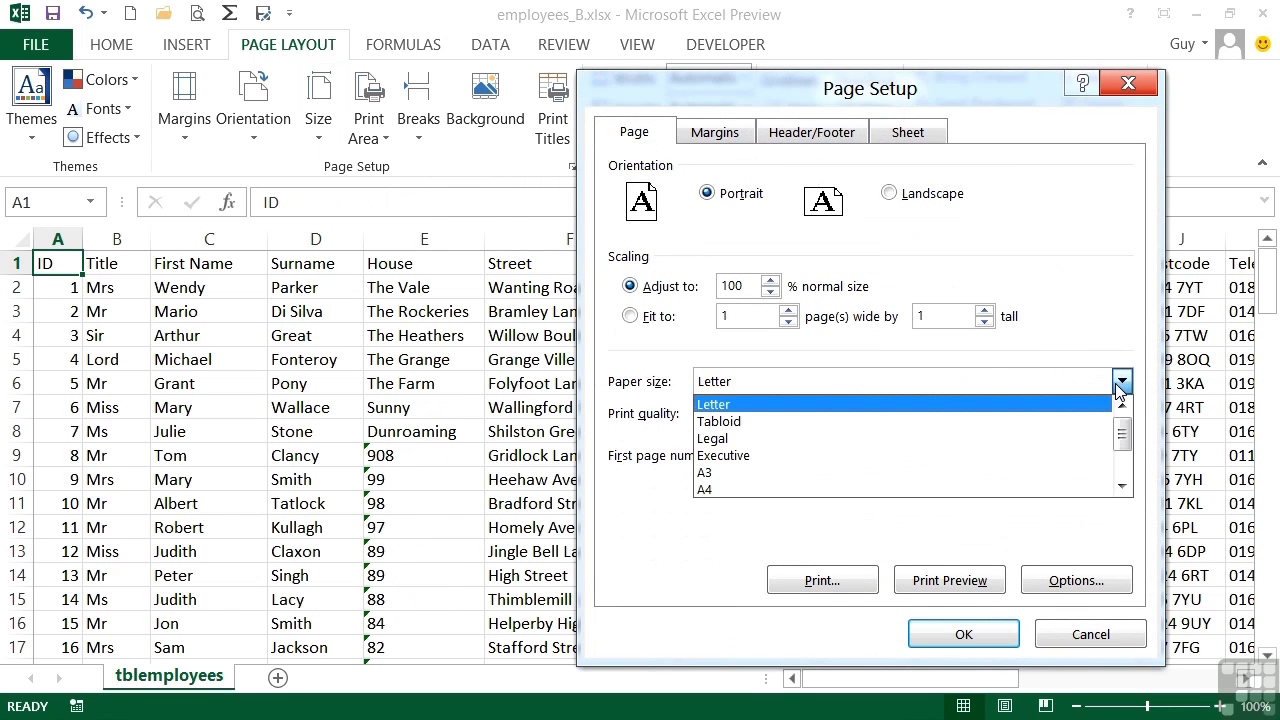
click(1122, 486)
click(1122, 486)
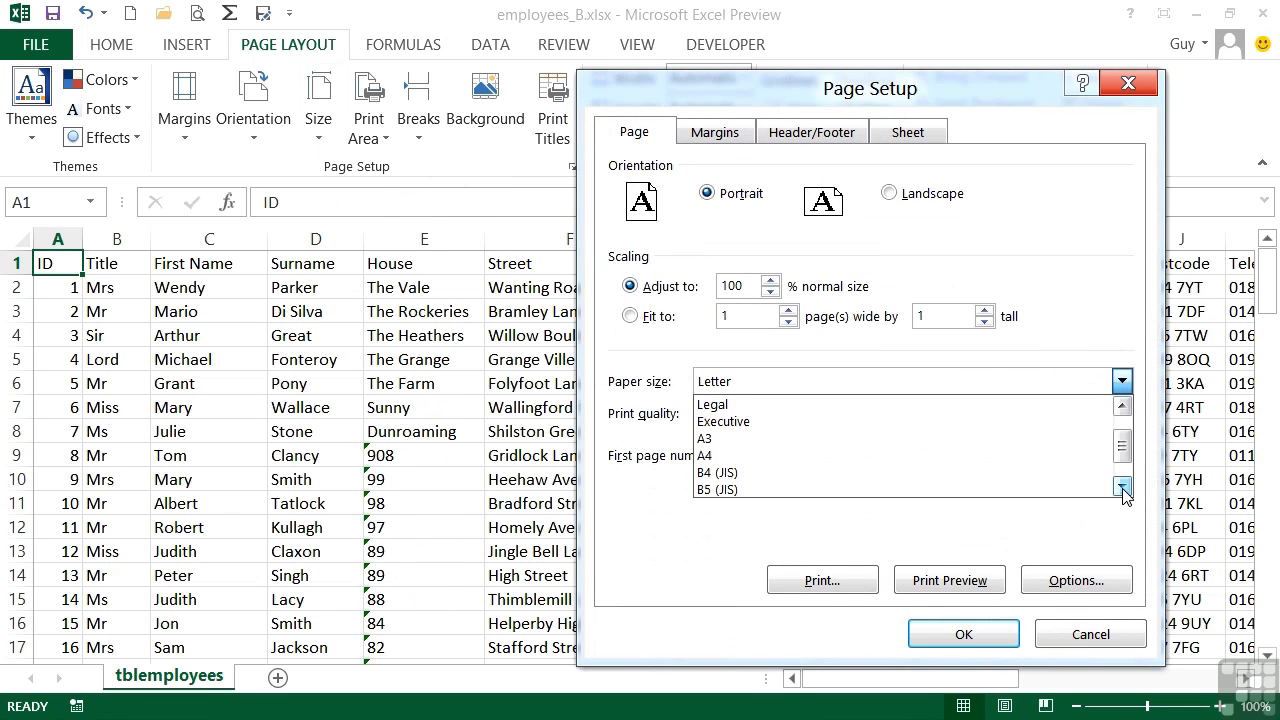
click(1122, 486)
click(1122, 486)
scroll(1121, 408, up, 2)
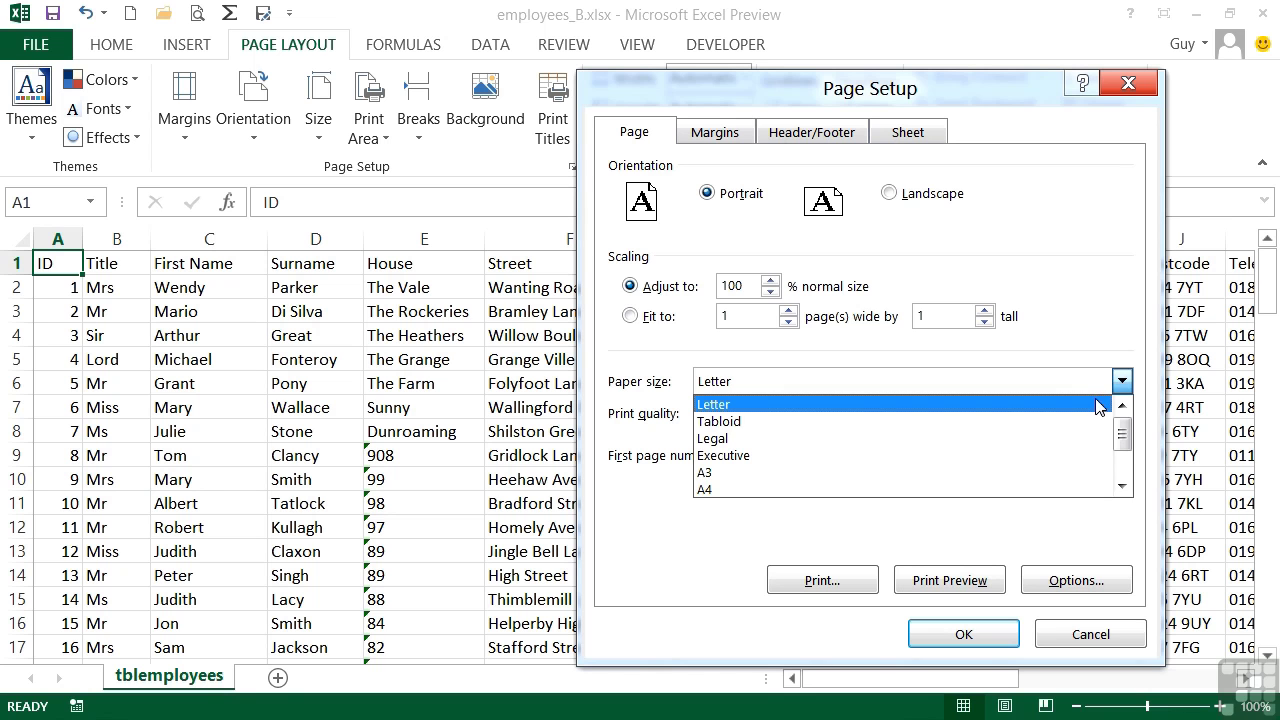
click(1100, 406)
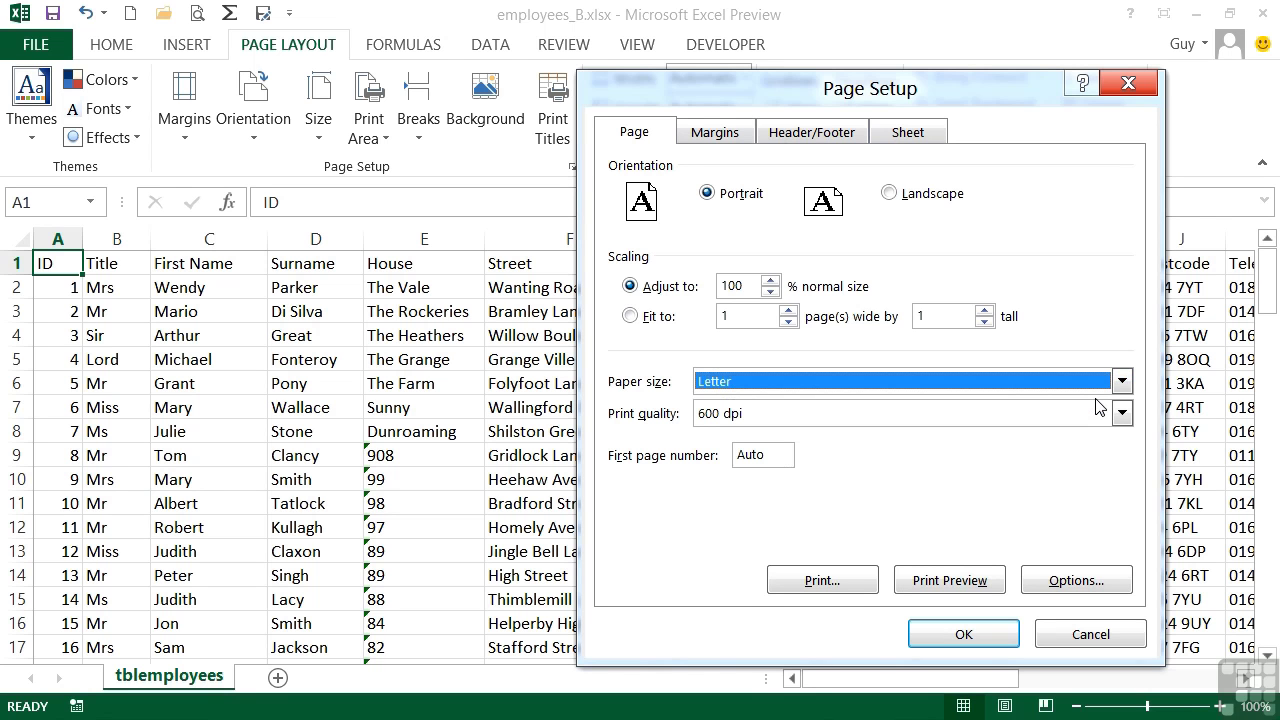
click(968, 636)
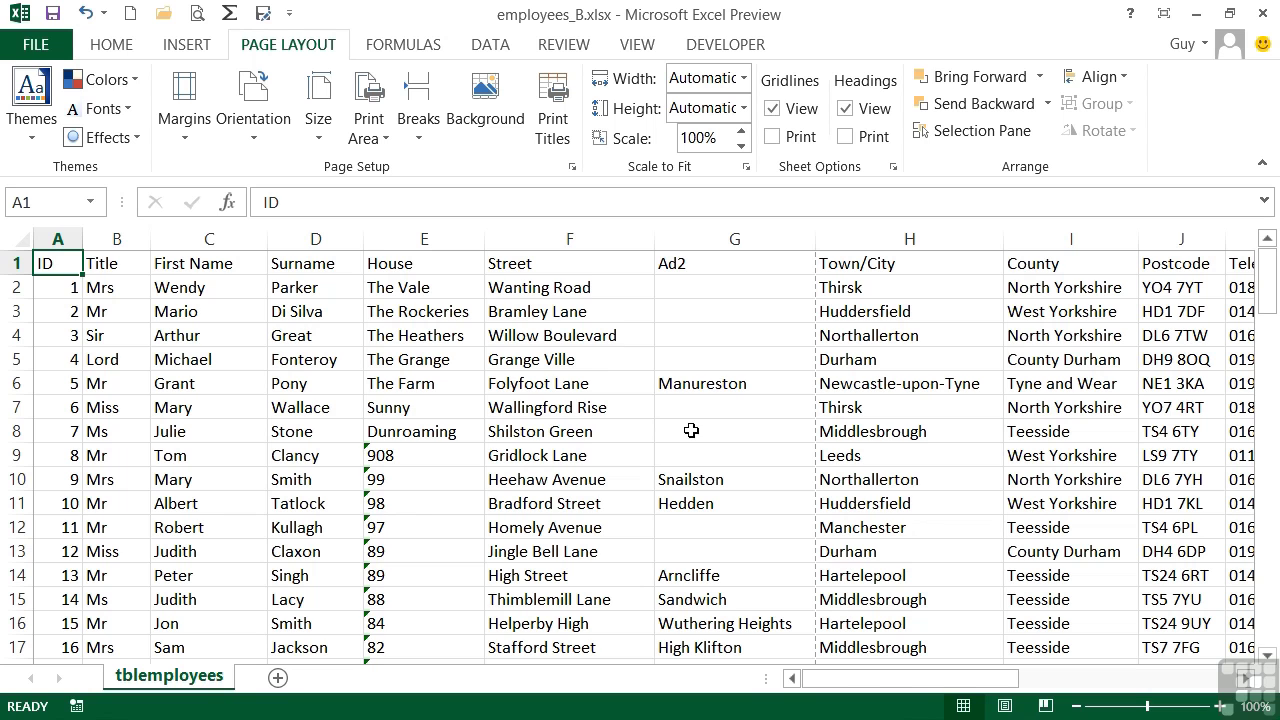
Step: Preview the sheet's printed pages in portrait orientation, then return to the worksheet
click(256, 143)
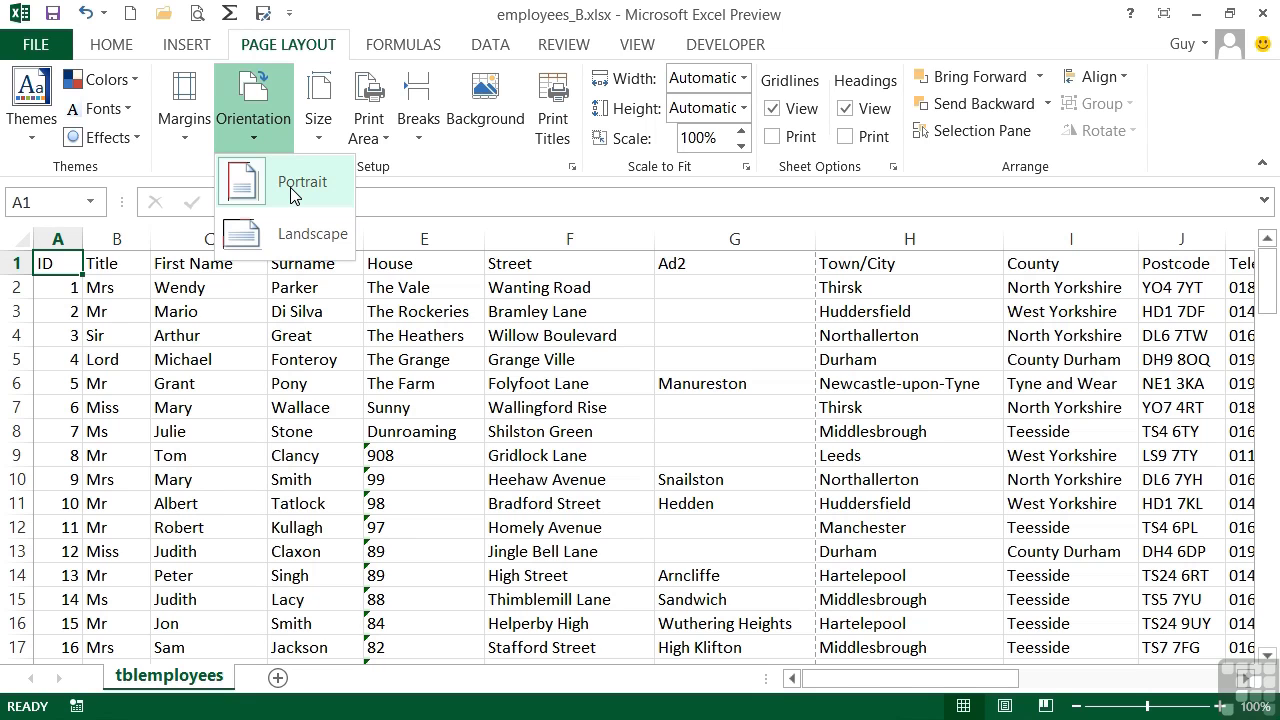
click(198, 14)
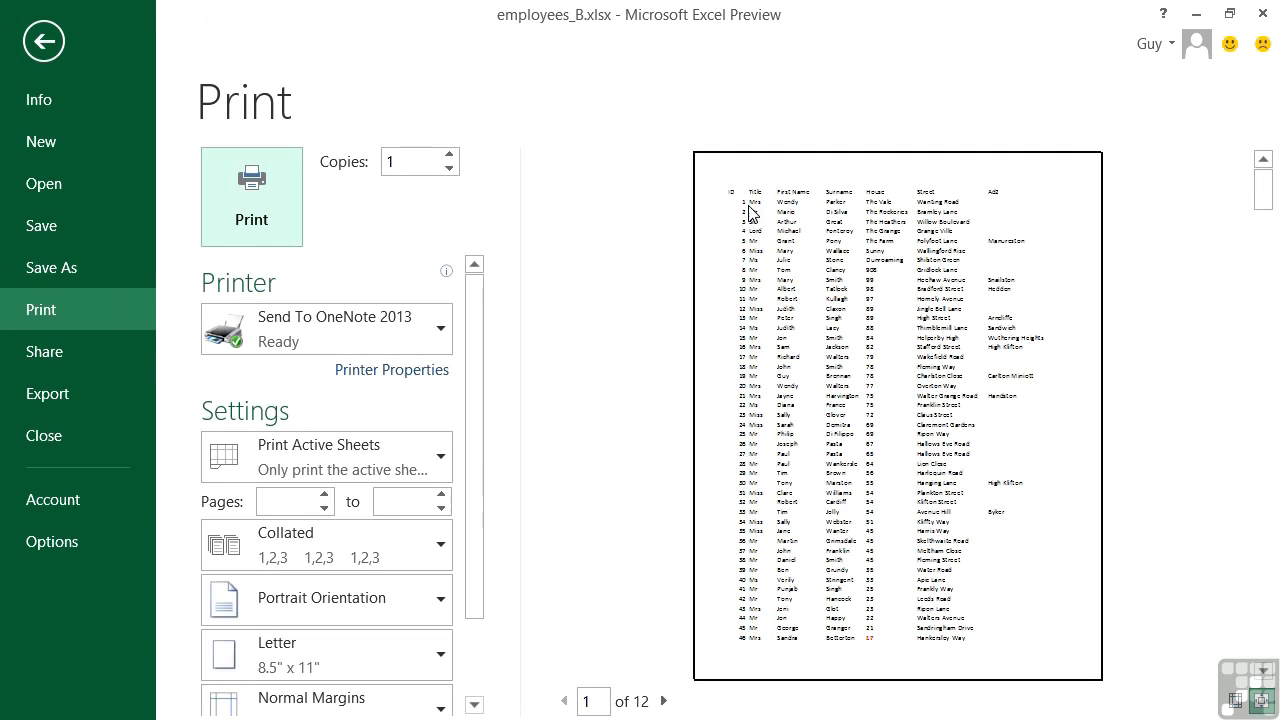
click(665, 701)
click(665, 701)
click(665, 701)
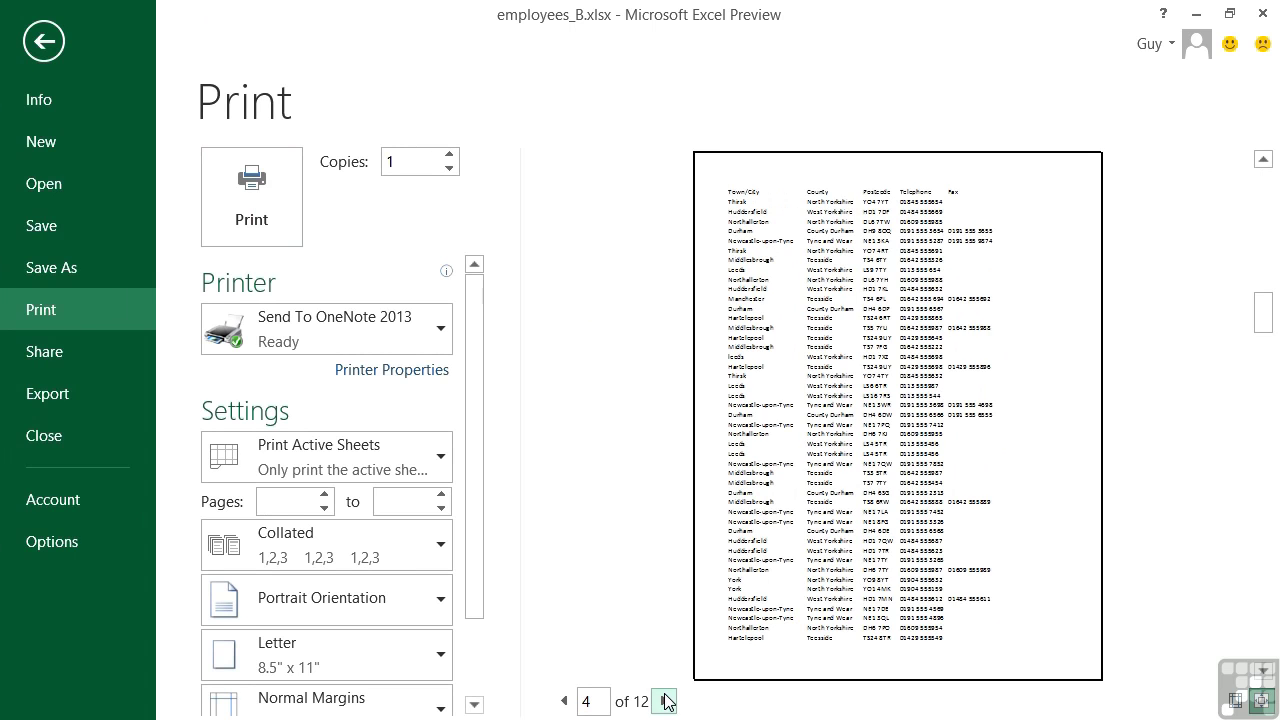
click(44, 44)
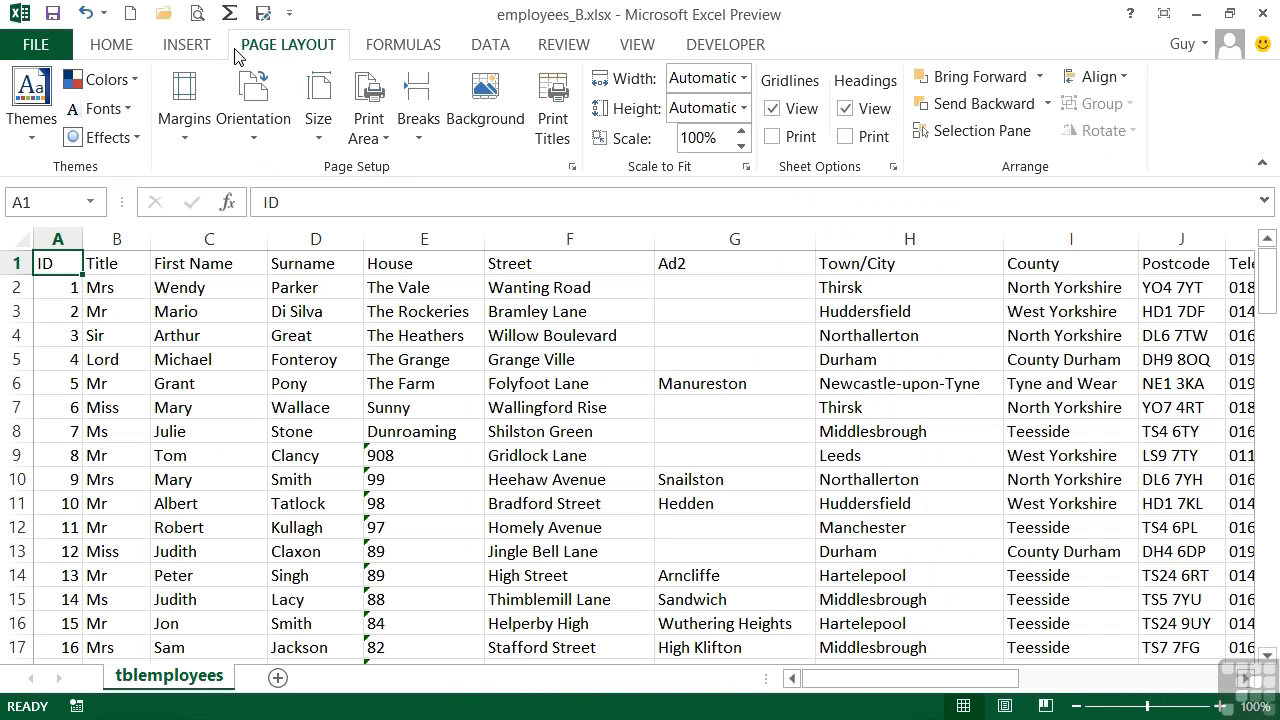
Step: Switch the orientation to landscape and page through the 12-page print preview
click(258, 130)
click(264, 238)
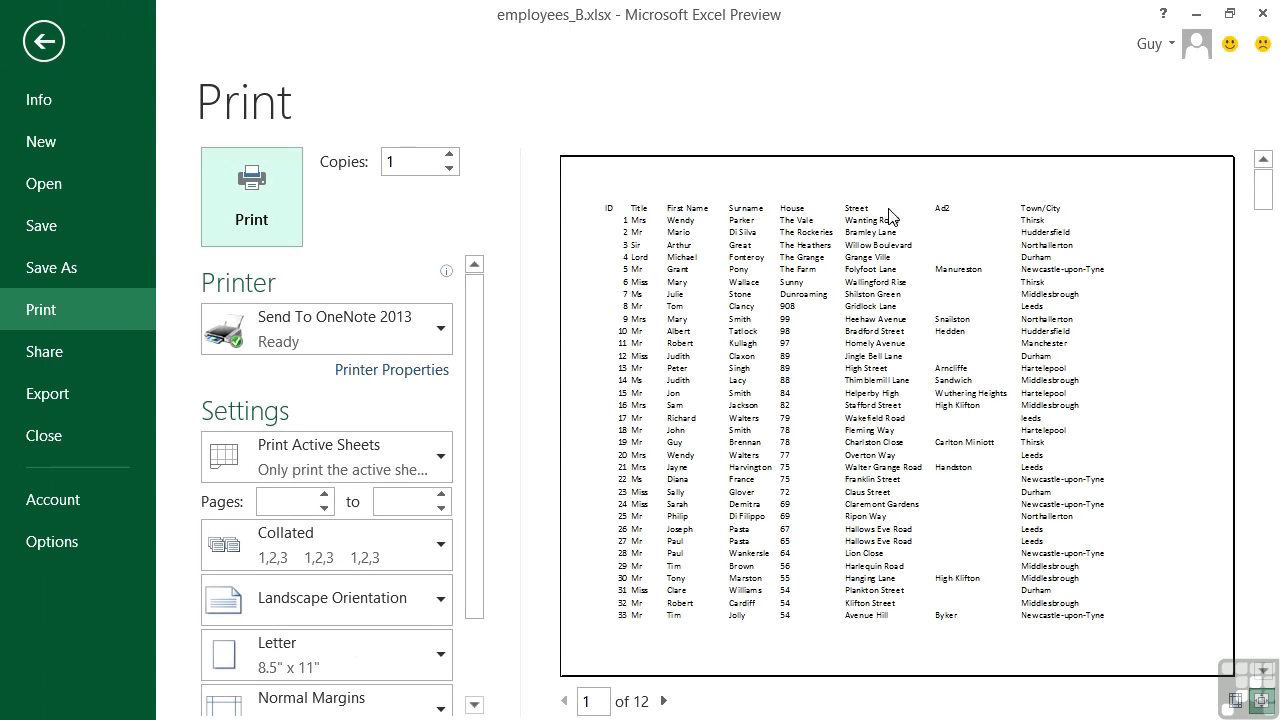
click(664, 701)
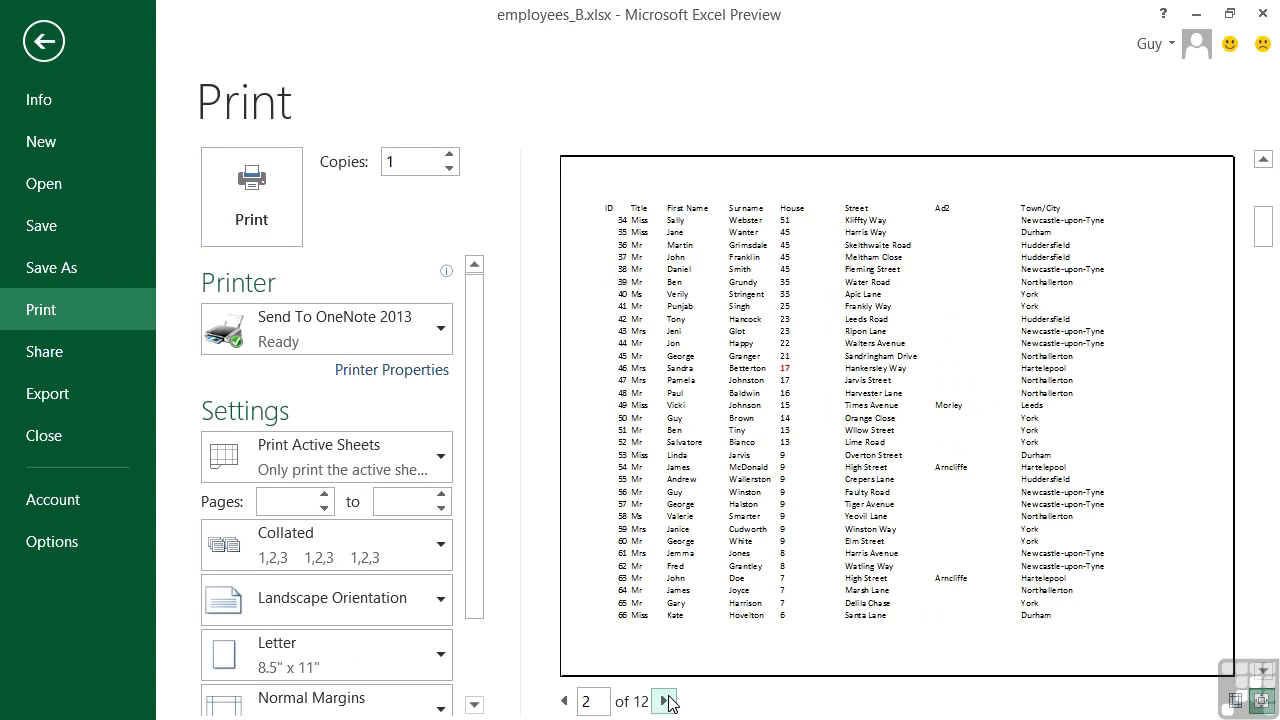
click(664, 701)
click(664, 701)
click(664, 701)
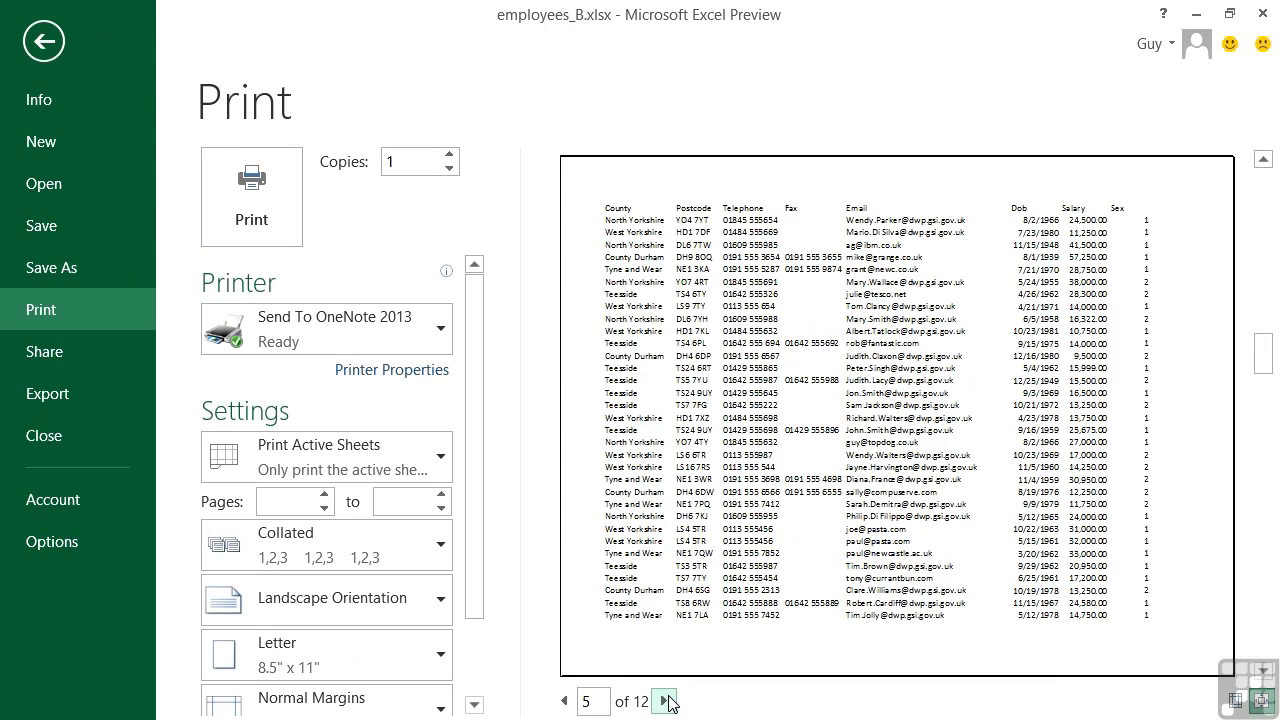
click(664, 701)
click(664, 701)
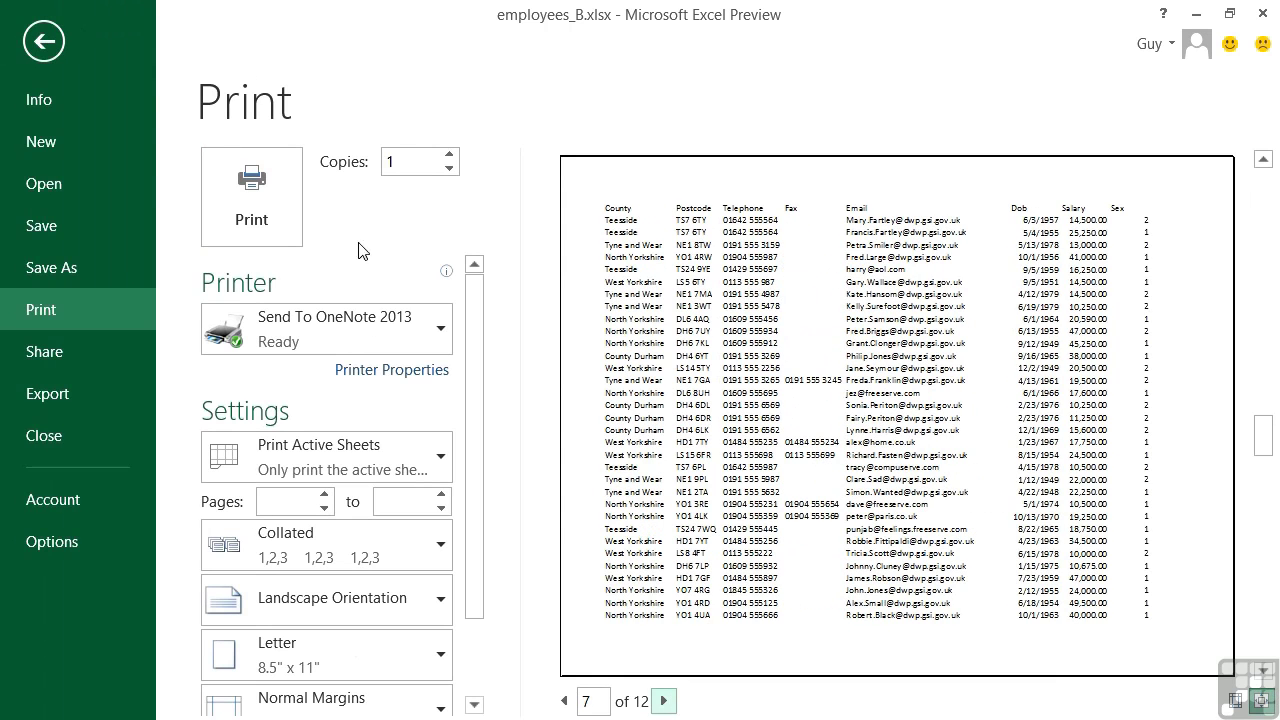
Step: Leave the print preview and bring up Custom Margins, showing 0.75" top/bottom and 0.7" sides
click(58, 49)
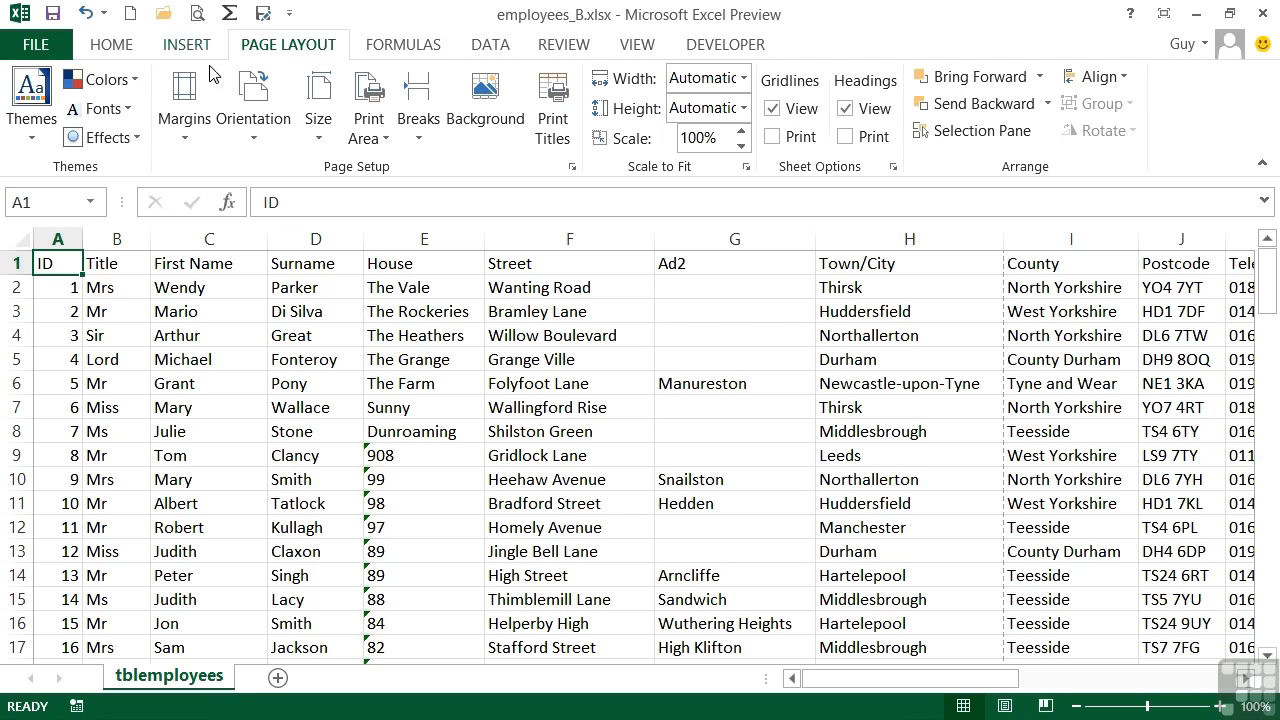
click(186, 146)
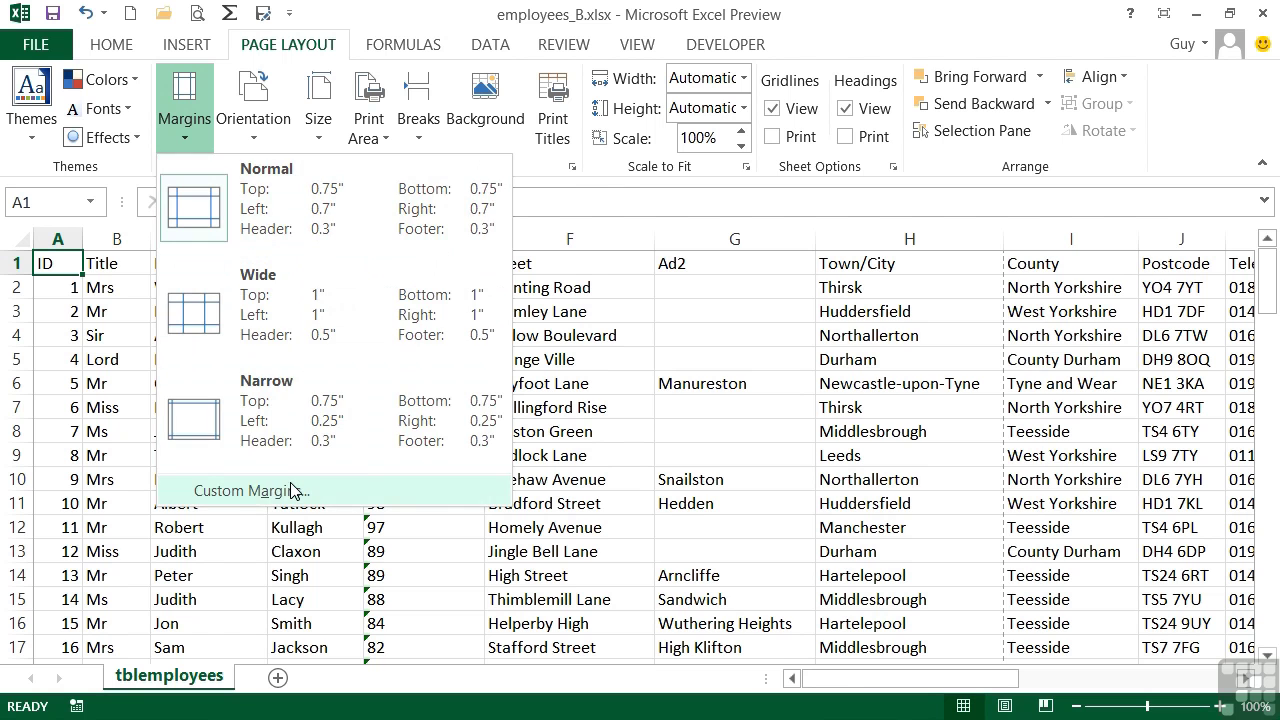
click(250, 490)
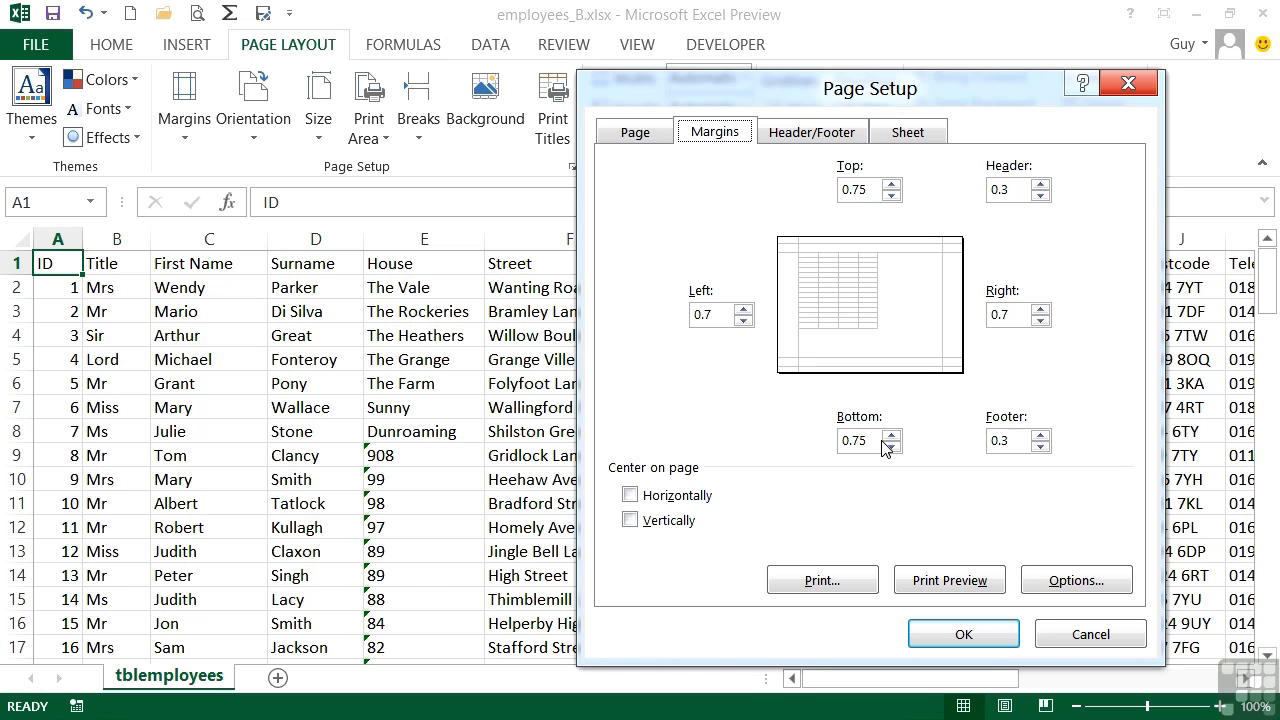
Step: Lower the left, right, top and bottom margins all the way to 0
click(743, 320)
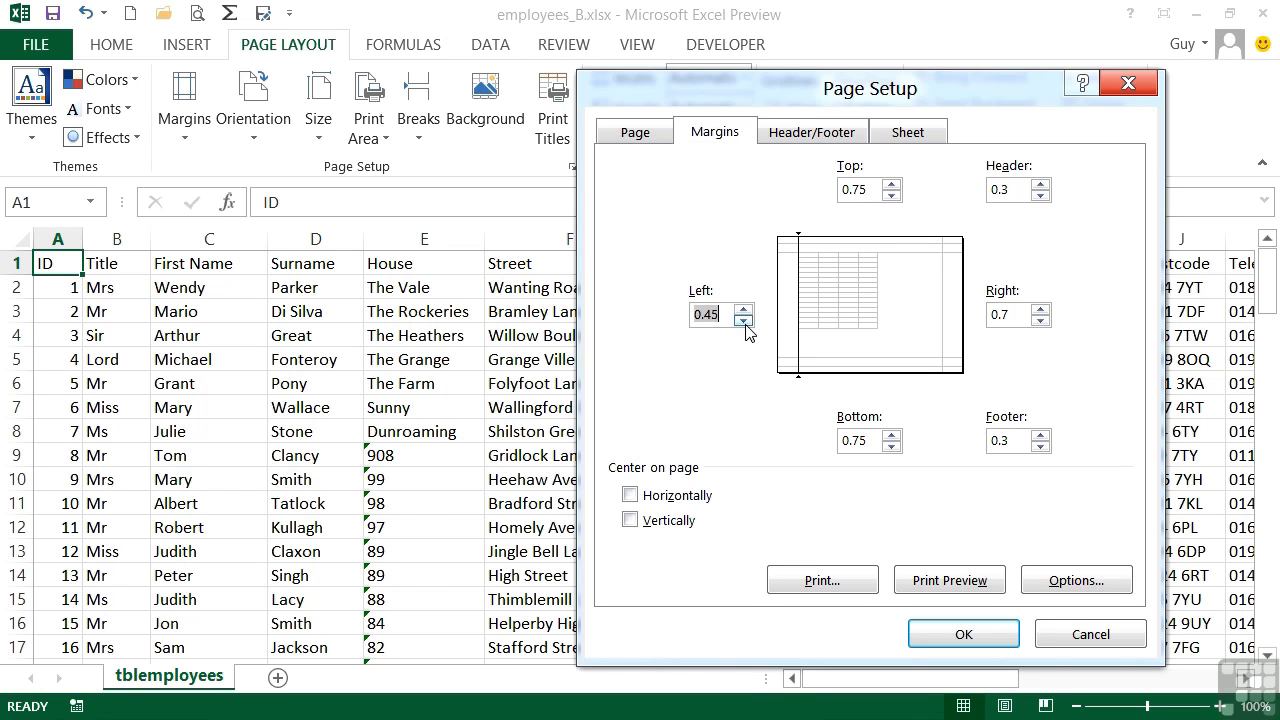
click(743, 320)
click(1041, 320)
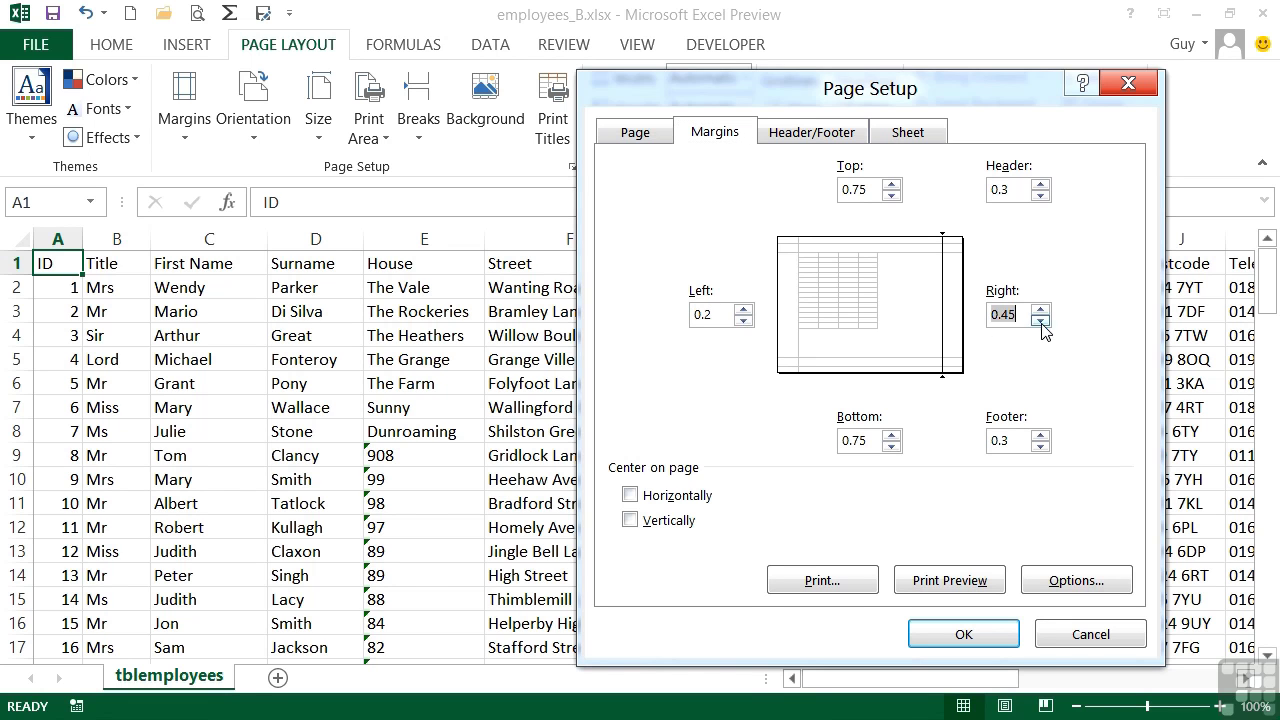
click(1041, 320)
click(1041, 320)
click(743, 320)
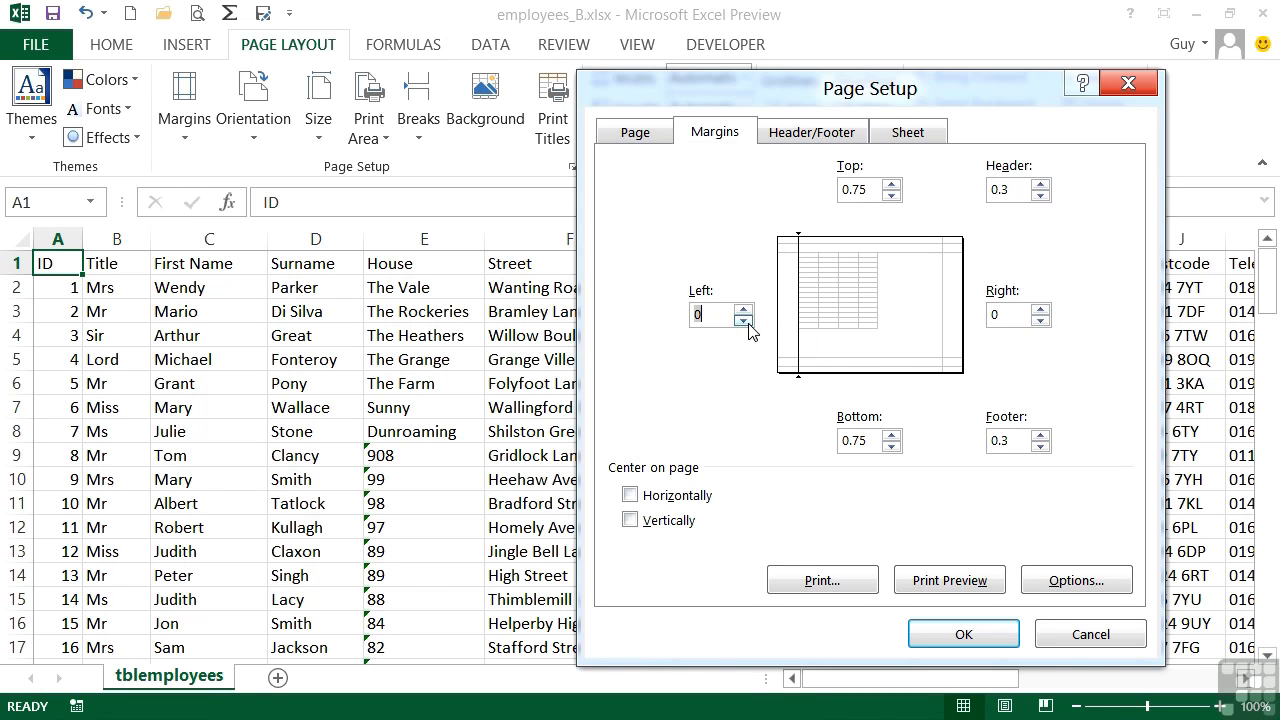
click(891, 195)
click(891, 195)
click(891, 195)
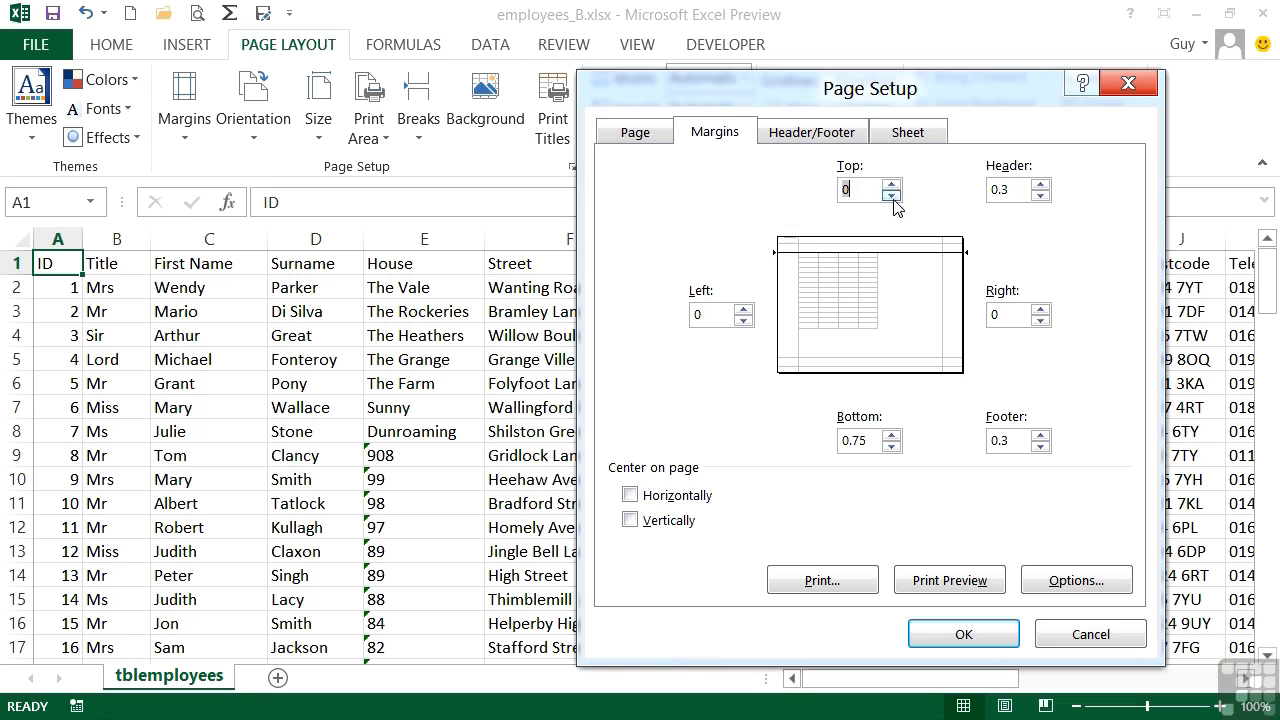
click(891, 446)
click(891, 446)
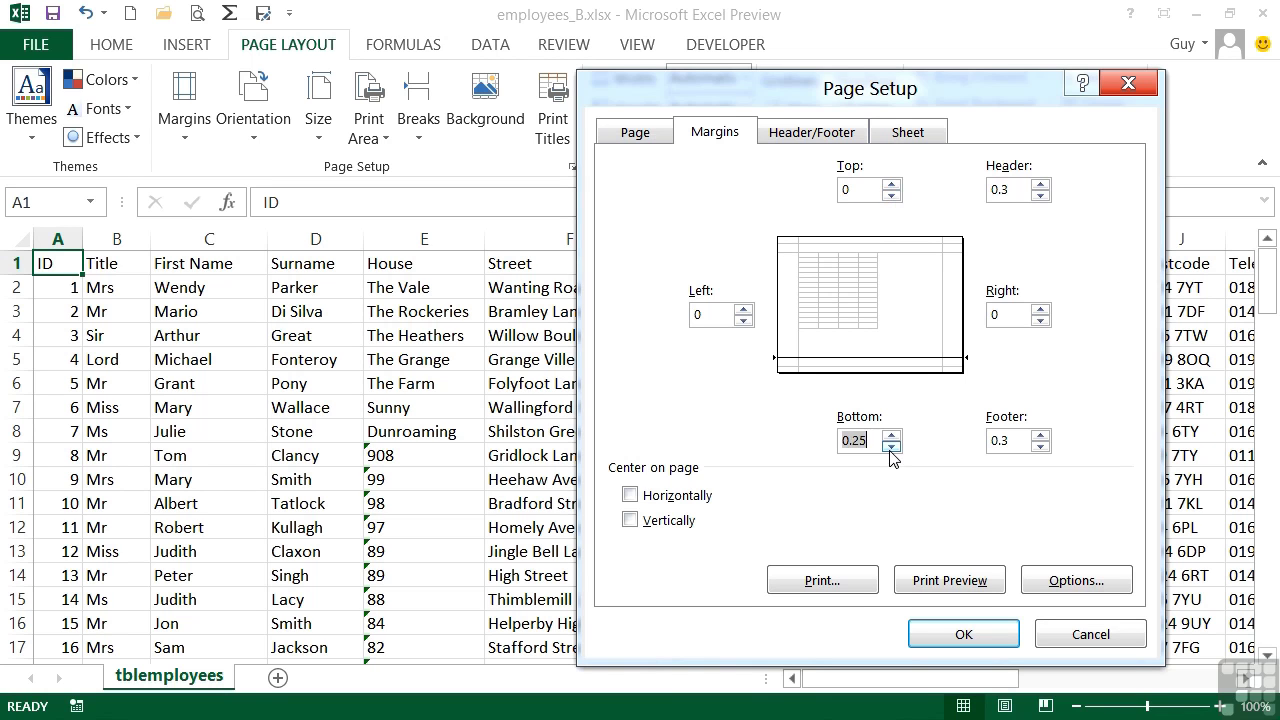
click(891, 446)
Step: Raise the left, right, top and bottom margins to 0.25
click(743, 309)
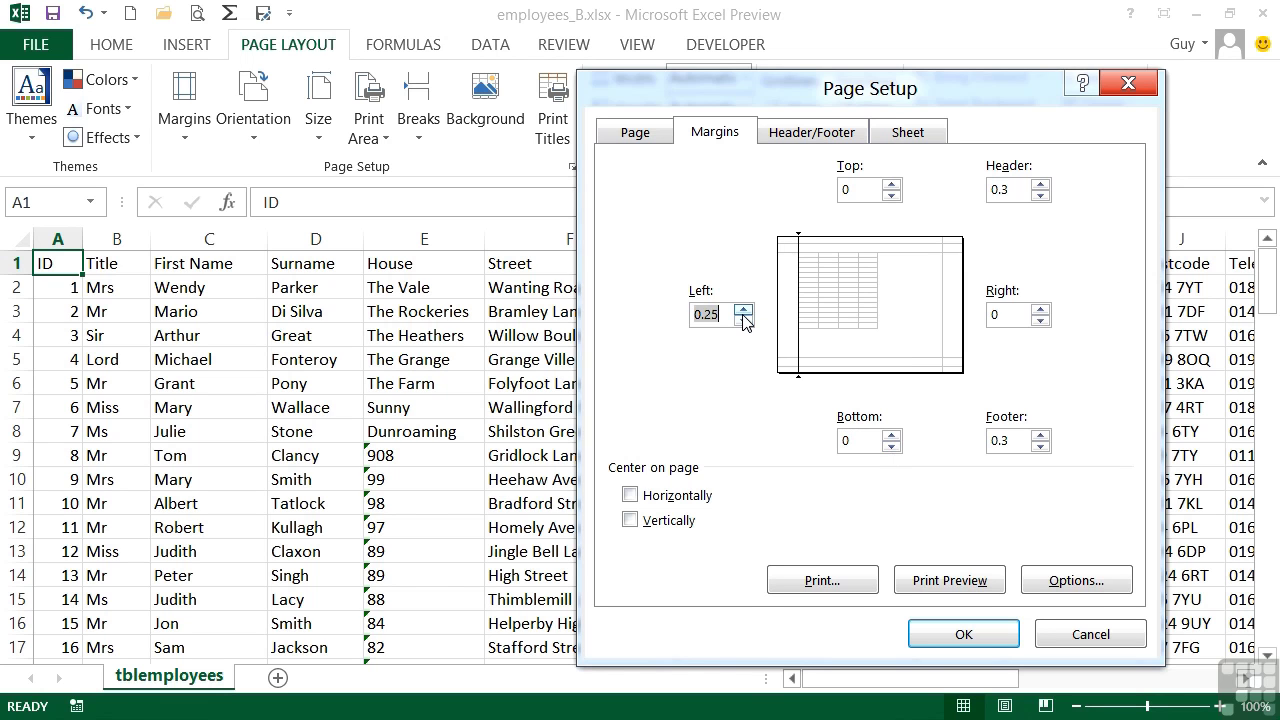
click(1041, 309)
click(891, 184)
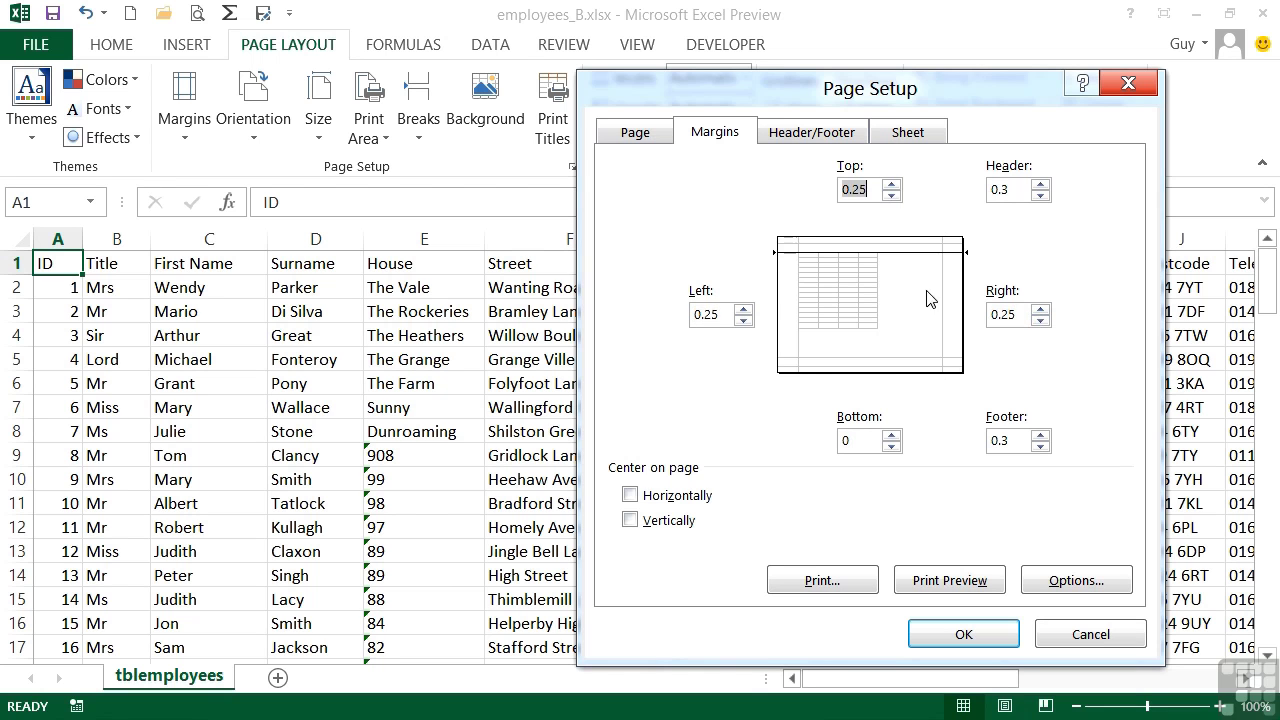
click(891, 435)
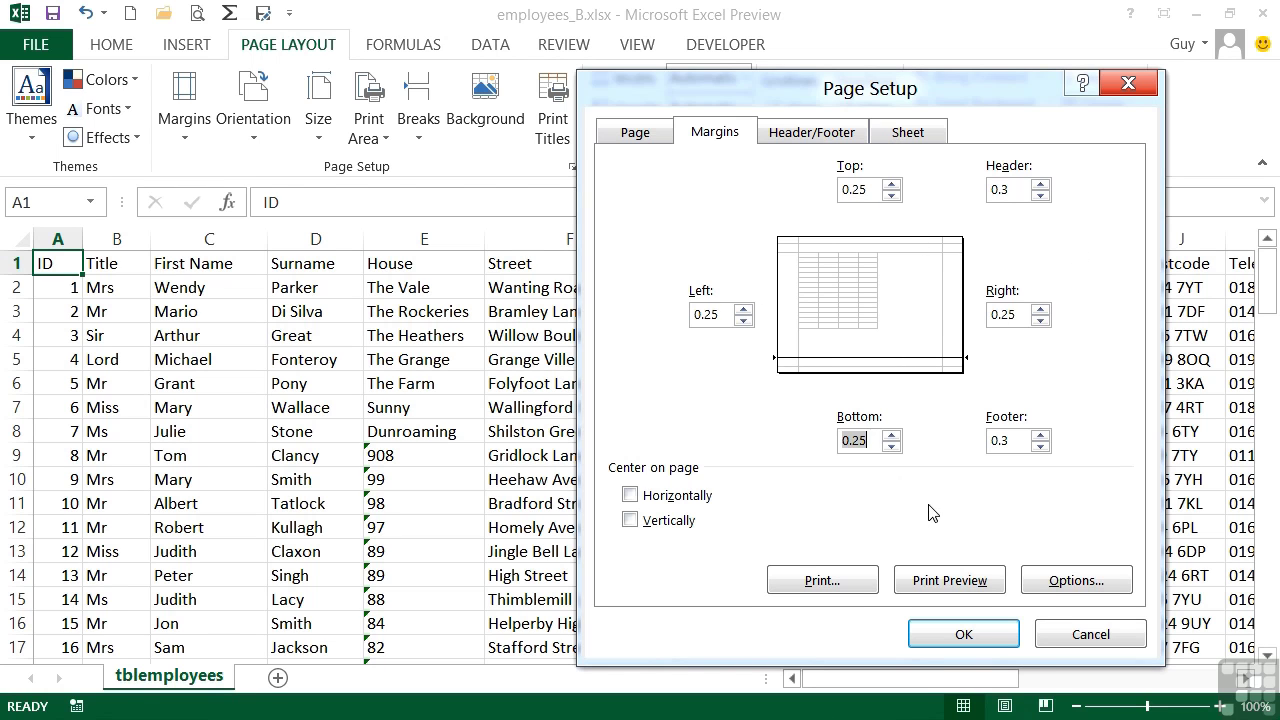
click(963, 636)
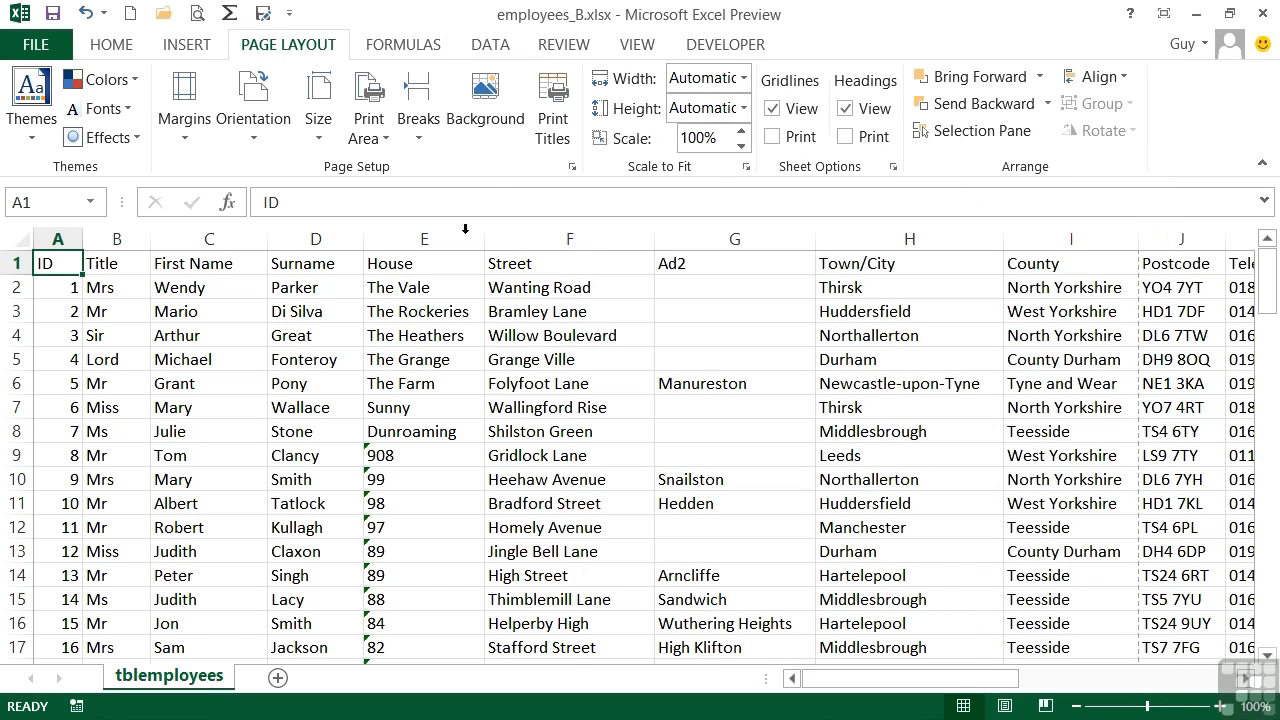
click(198, 14)
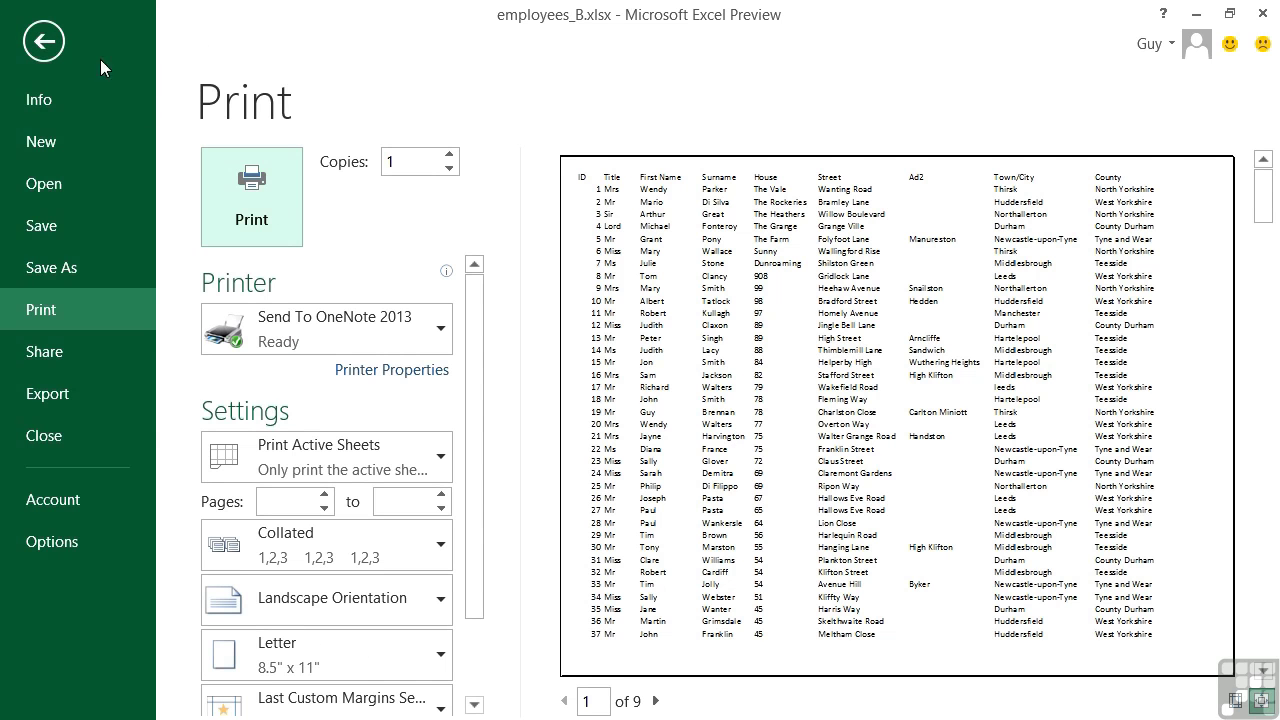
click(43, 41)
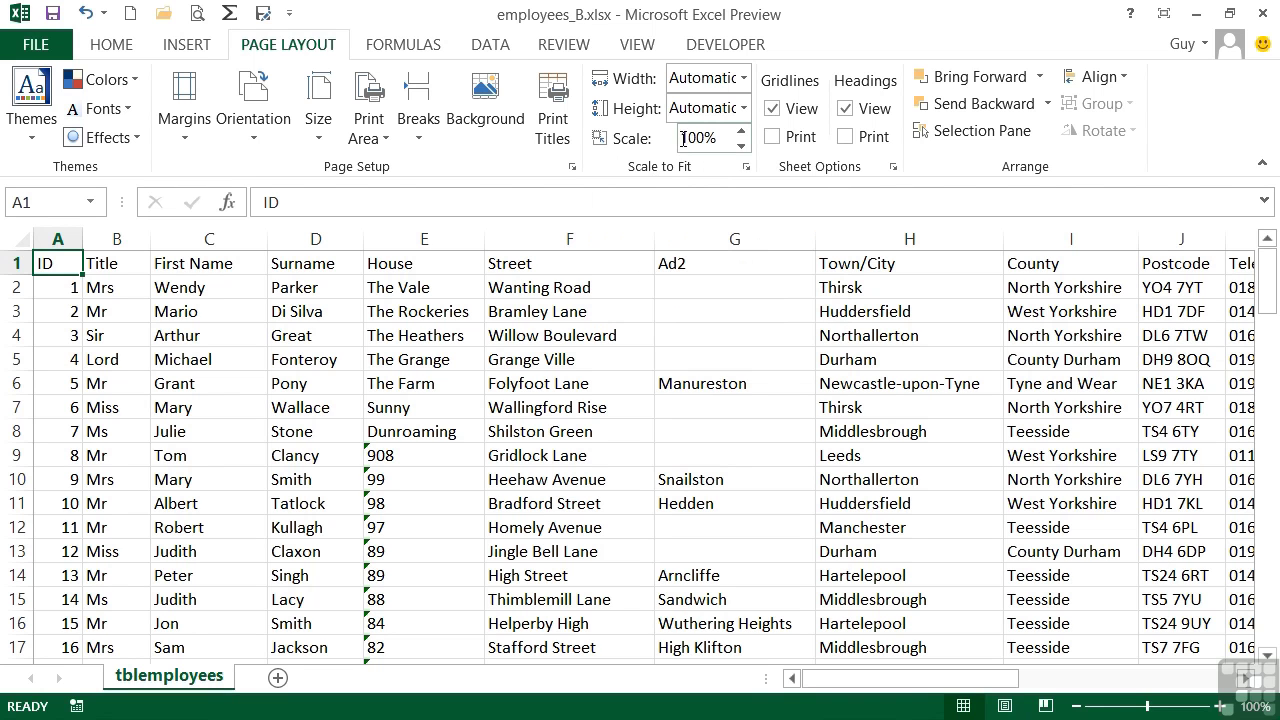
Step: Lower the print scale in 5% steps to 80% and check it in Print Preview
click(741, 147)
click(741, 147)
click(741, 147)
click(741, 147)
click(199, 22)
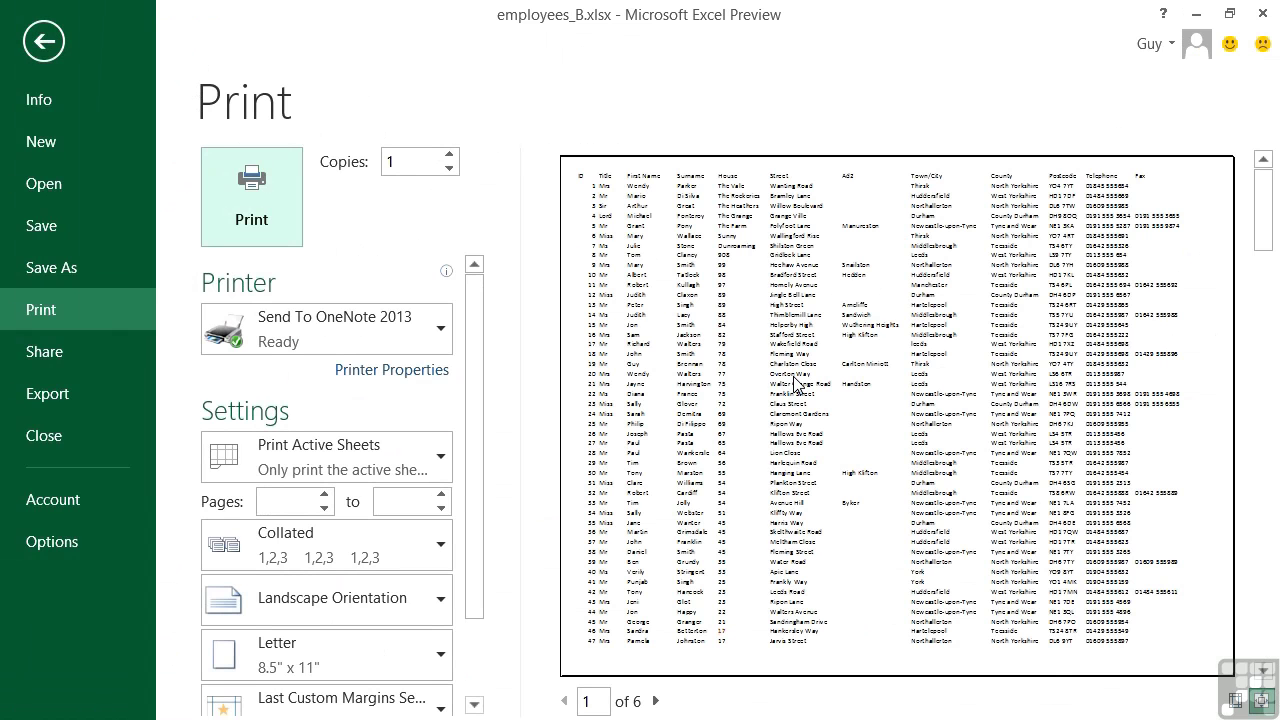
key(Escape)
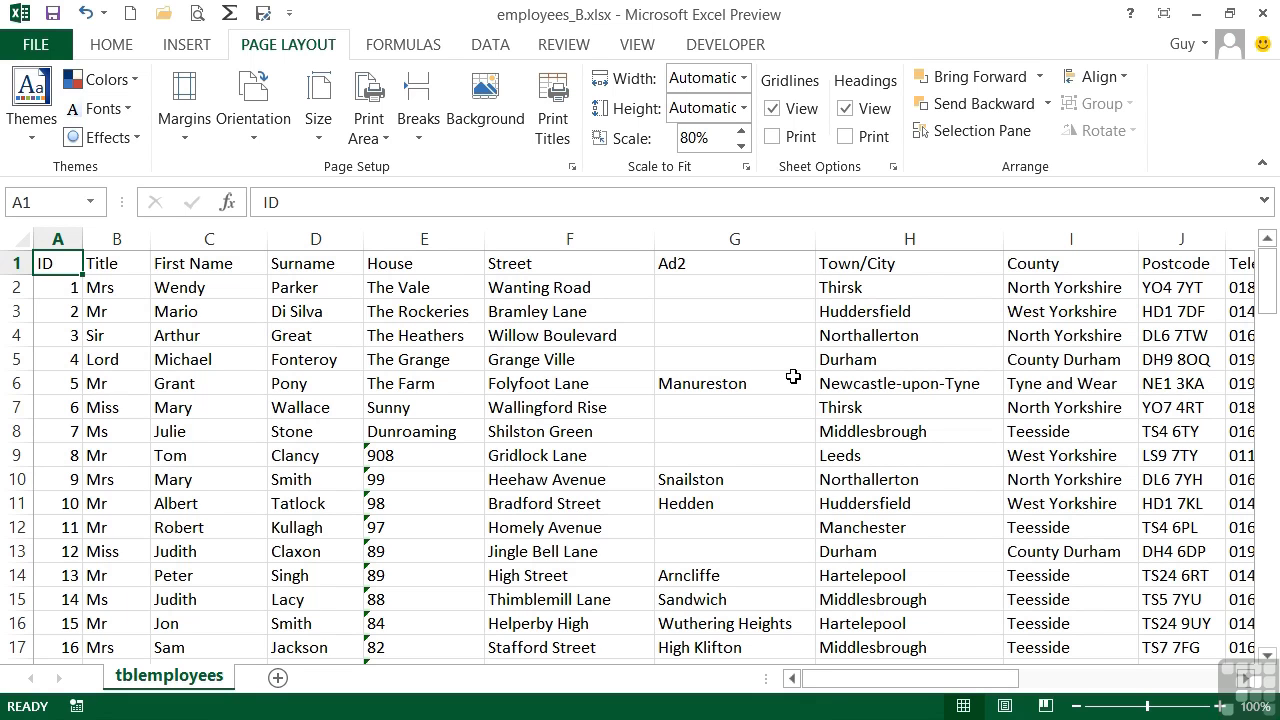
Step: Lower the print scale to 65%, edit the Scale box to 62%, and preview the result
click(741, 147)
click(741, 147)
click(741, 147)
double_click(695, 137)
key(Return)
key(Delete)
text(2)
double_click(704, 140)
click(708, 141)
click(198, 13)
Step: Raise the print scale step by step to 140% and preview the 16-page landscape printout
click(741, 132)
click(741, 133)
click(741, 133)
click(741, 133)
click(741, 133)
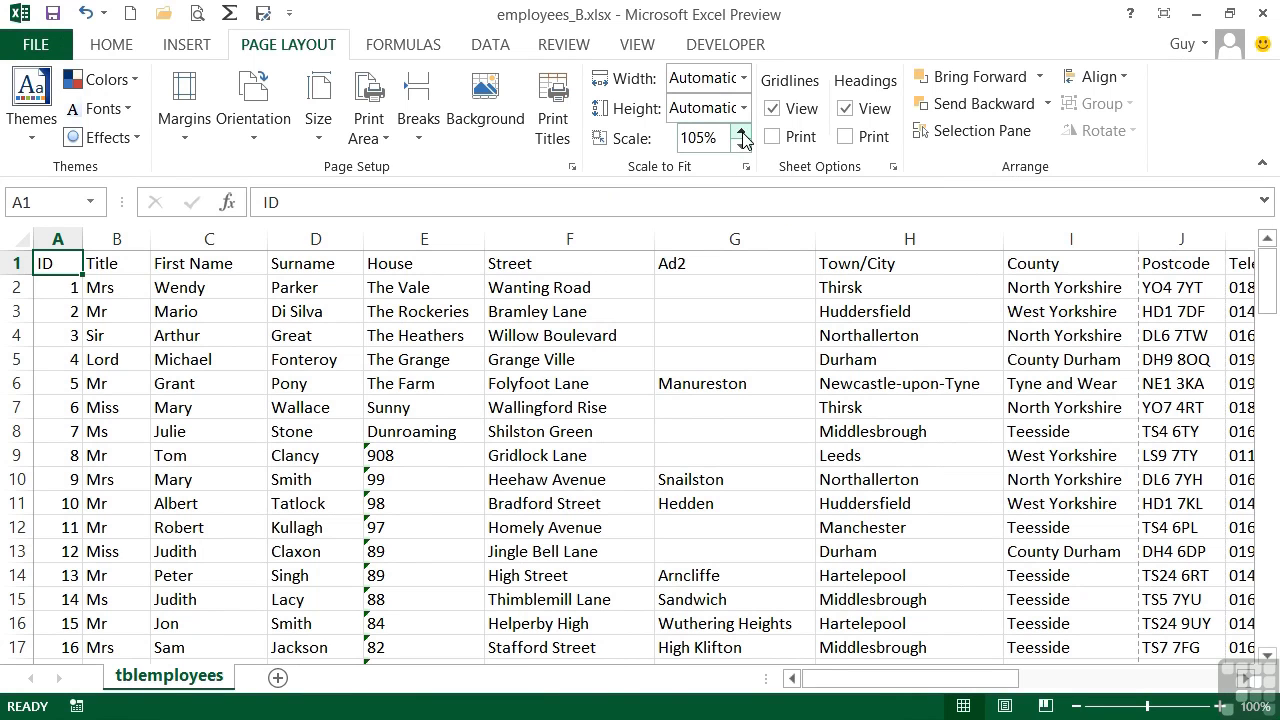
click(741, 133)
click(741, 133)
click(741, 133)
click(741, 133)
click(741, 133)
click(741, 133)
click(741, 133)
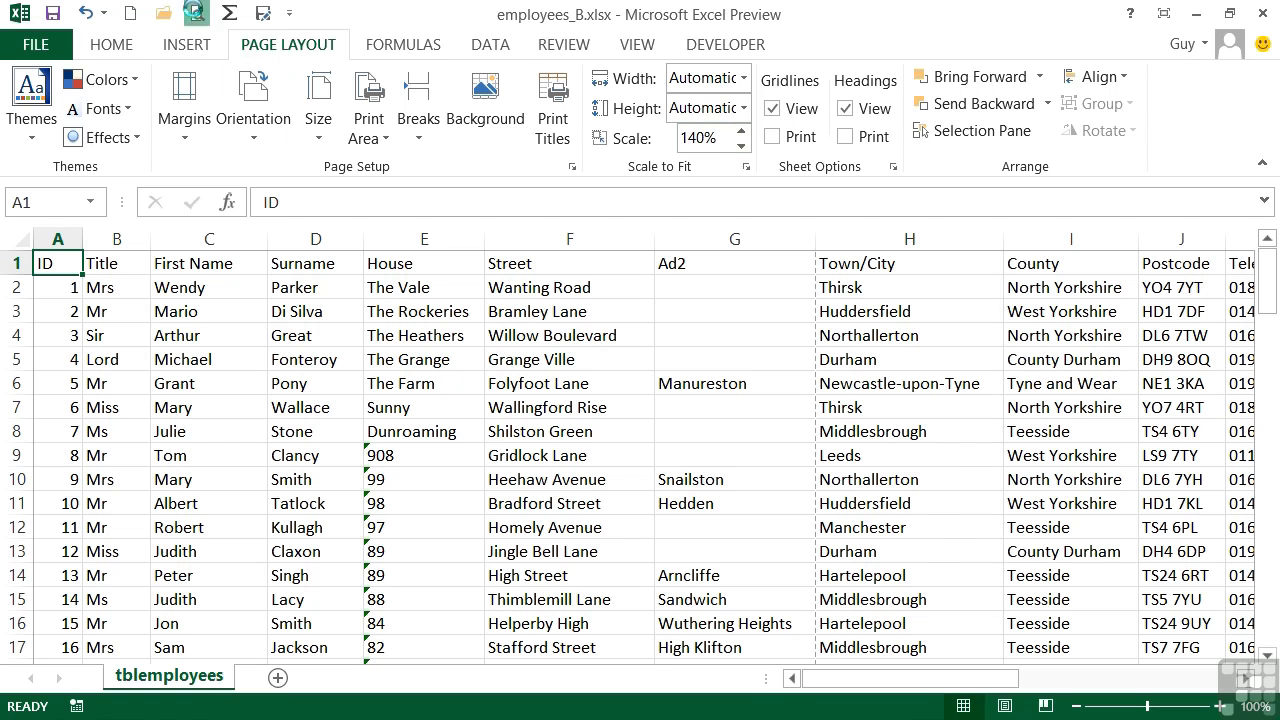
click(197, 14)
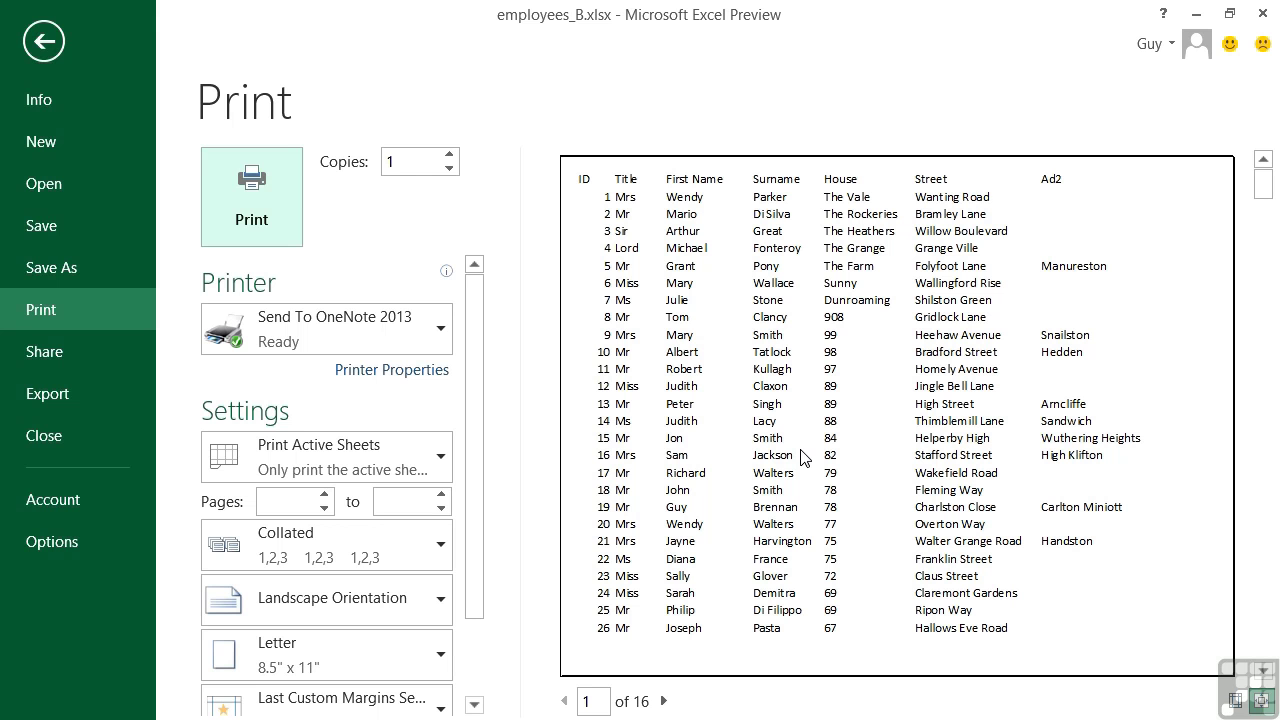
Step: Set the Scale to Fit width to 1 page and preview the one-page-wide printout
key(Escape)
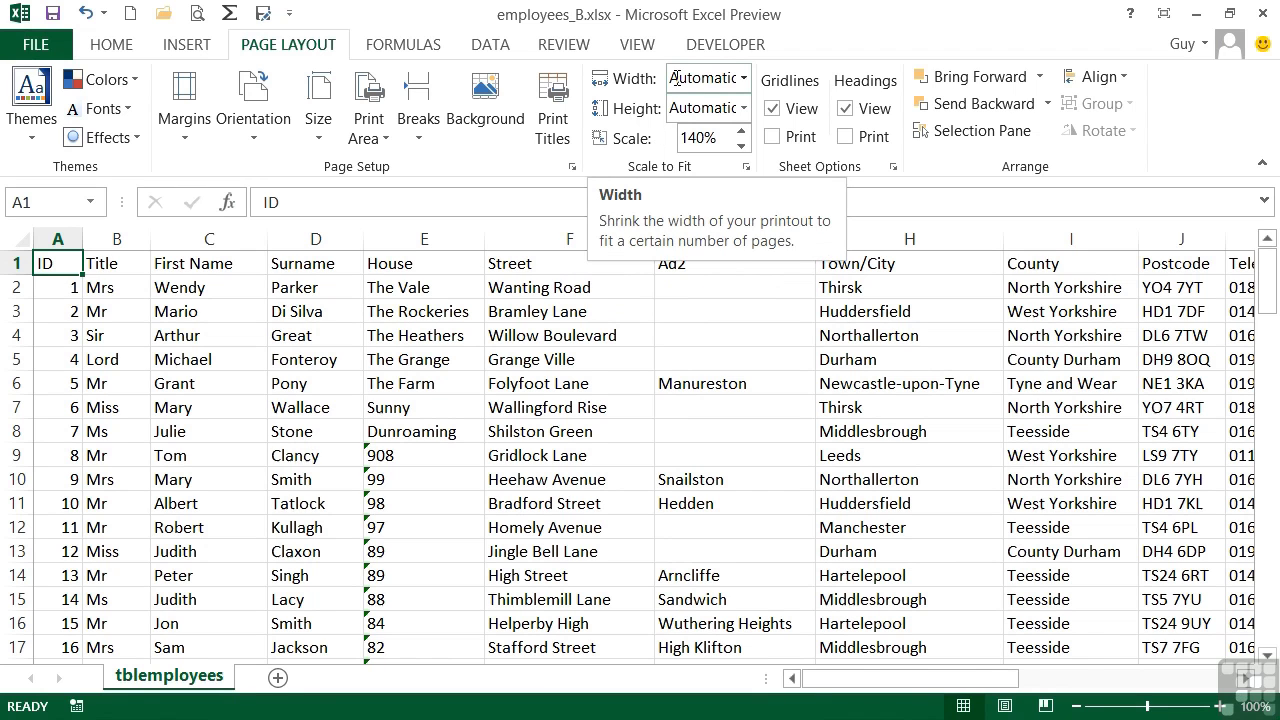
click(743, 79)
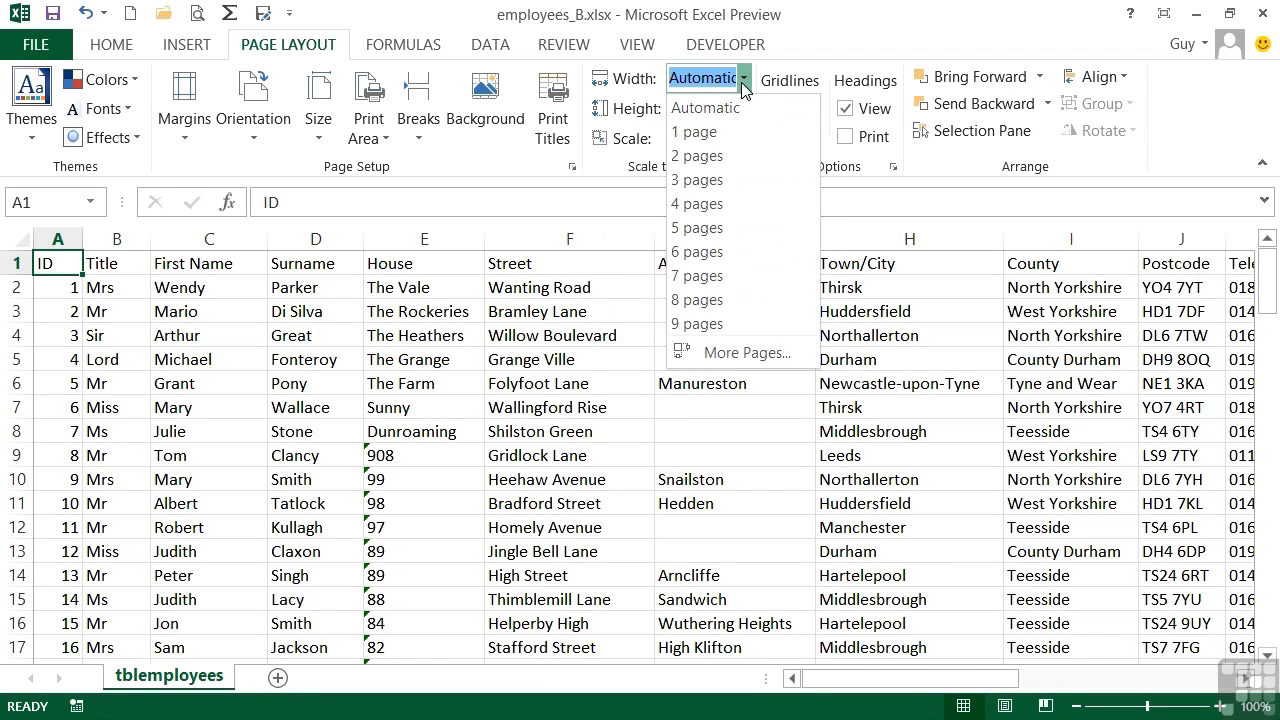
click(731, 131)
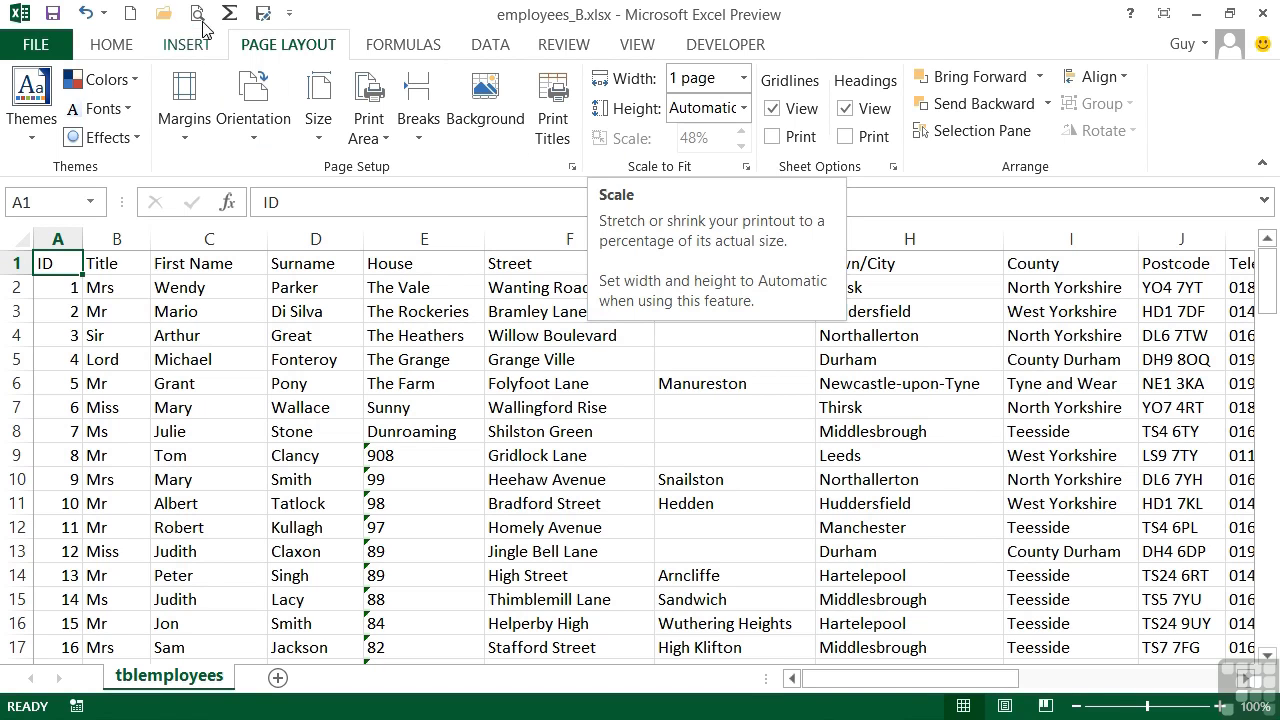
click(199, 15)
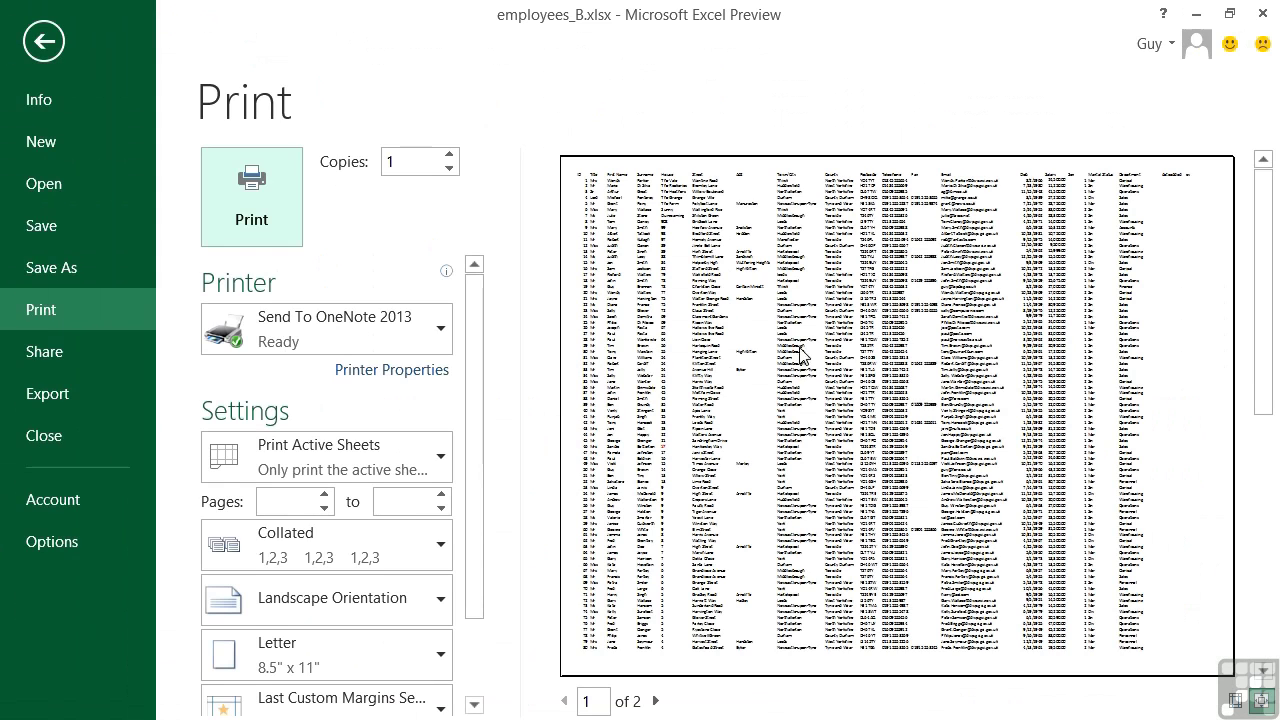
scroll(743, 437, down, 1)
scroll(743, 437, up, 1)
key(Escape)
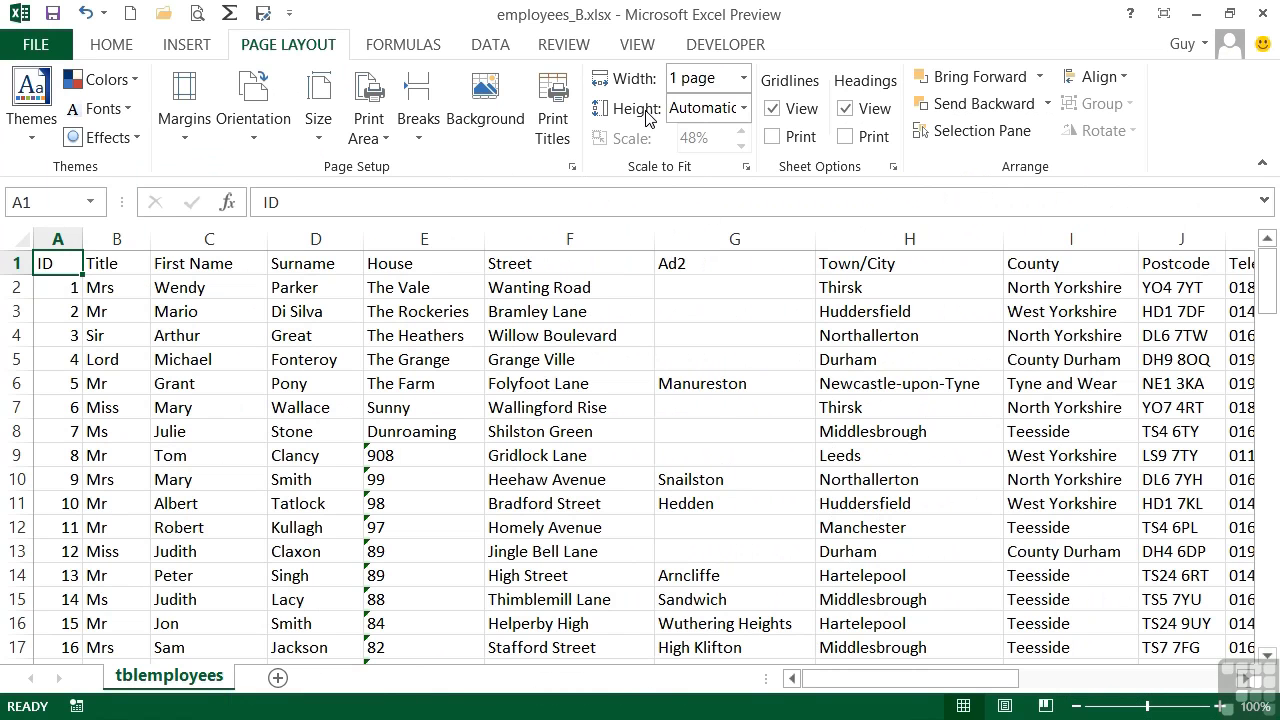
Step: Set the height to 1 page, scaling the sheet to 38%, and preview the single page
click(743, 108)
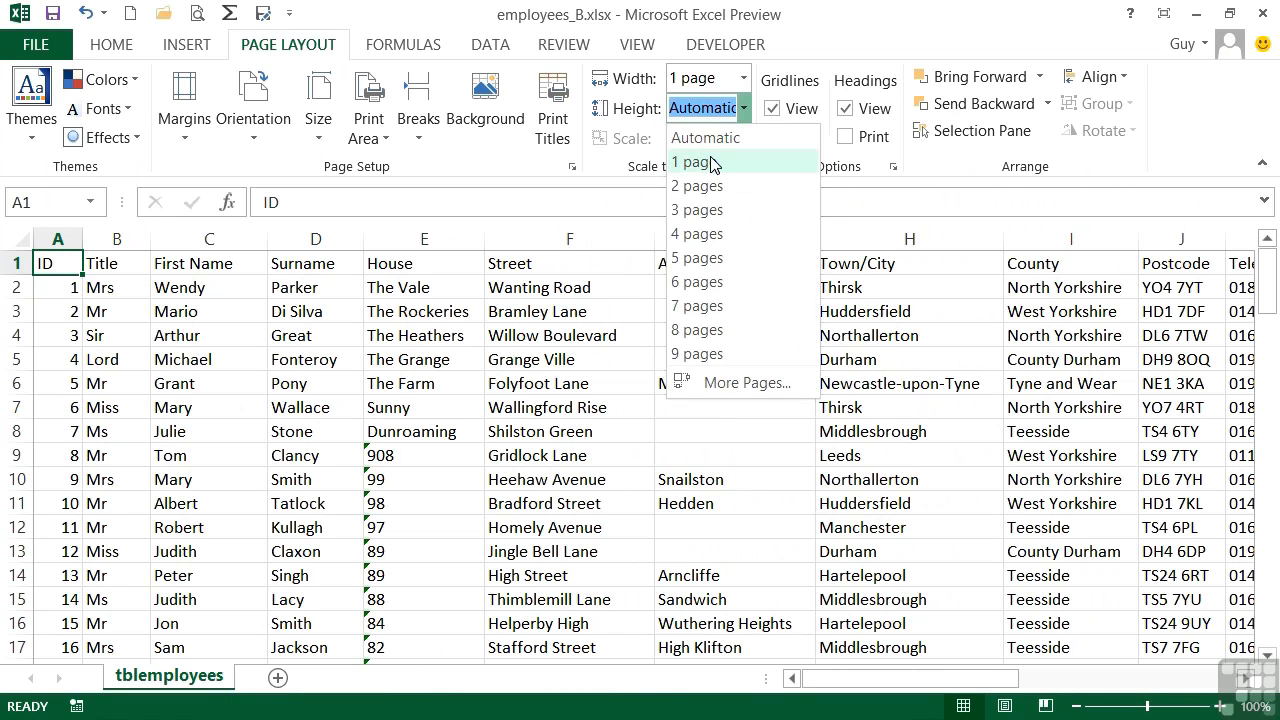
click(714, 161)
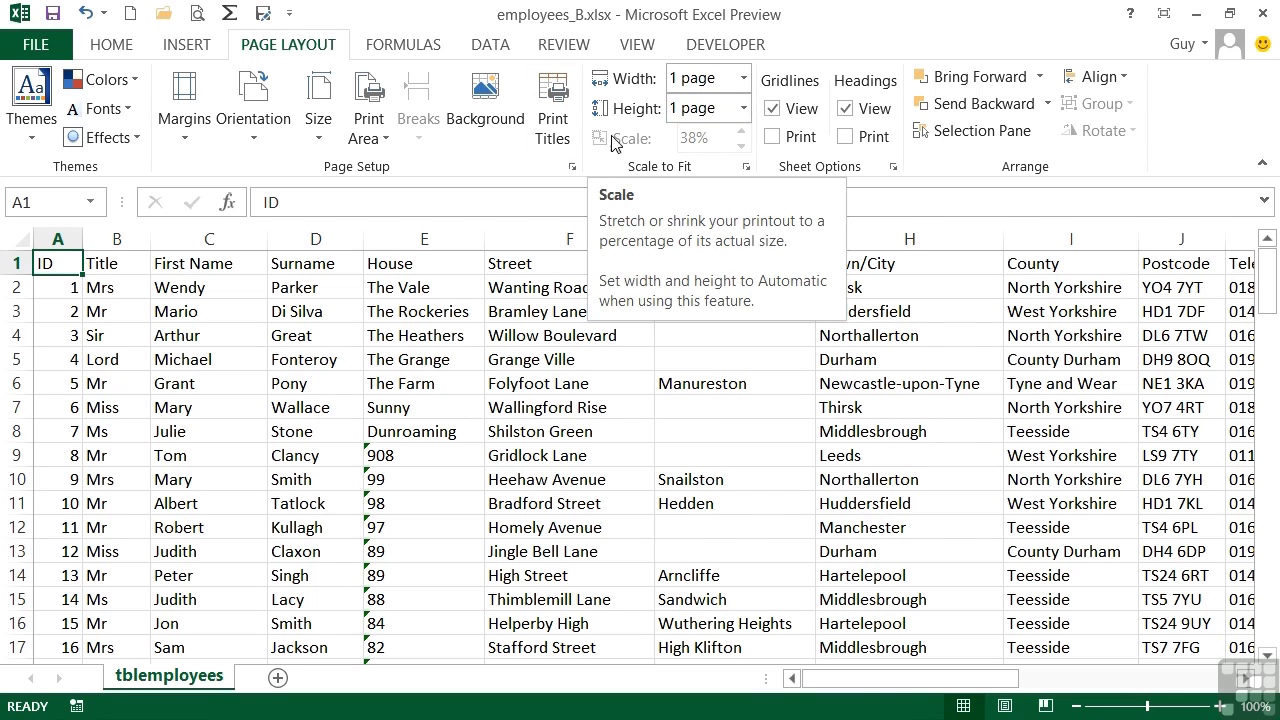
click(197, 14)
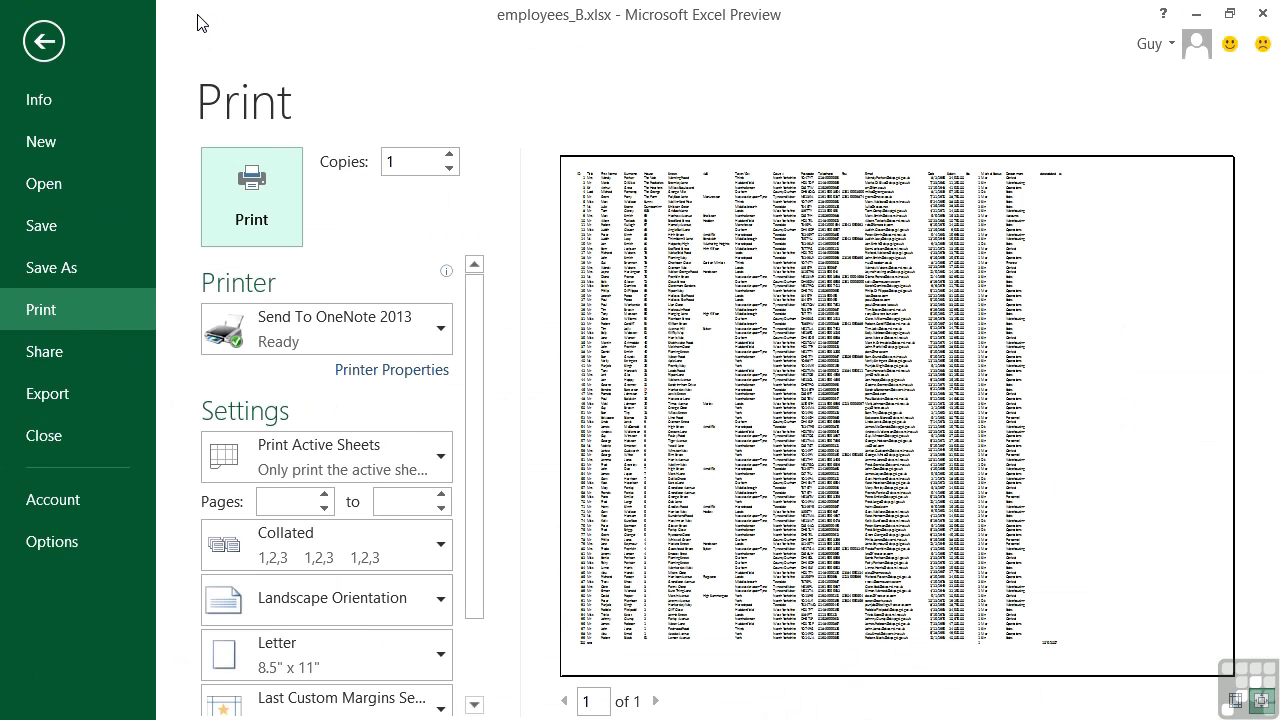
key(Escape)
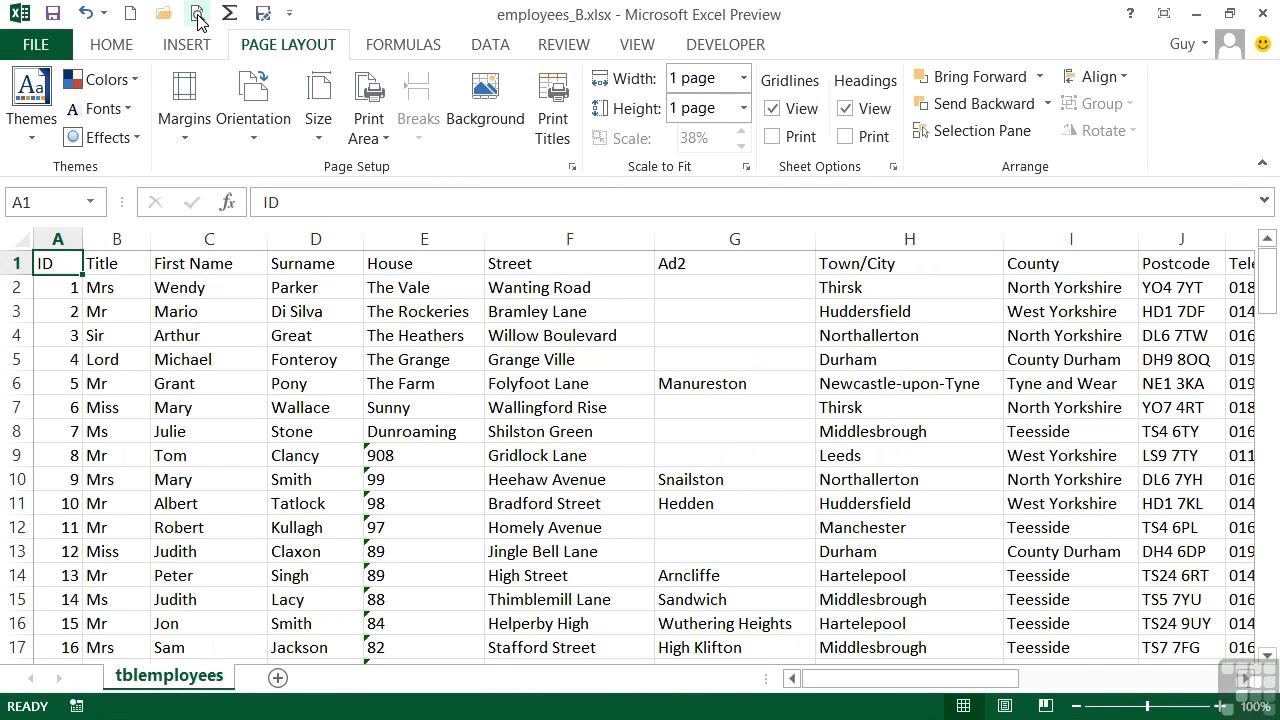
Step: Set both the Height and Width fit options back to Automatic
click(743, 108)
click(726, 131)
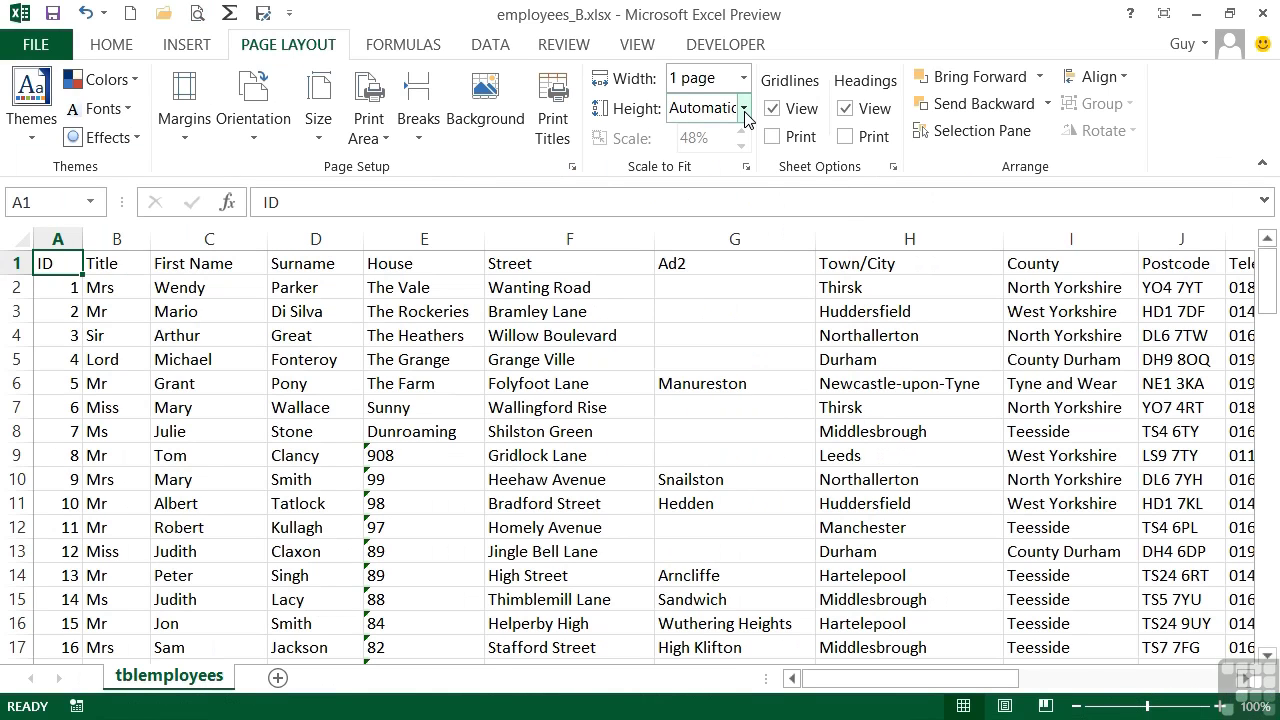
click(744, 108)
click(726, 134)
click(743, 78)
click(728, 108)
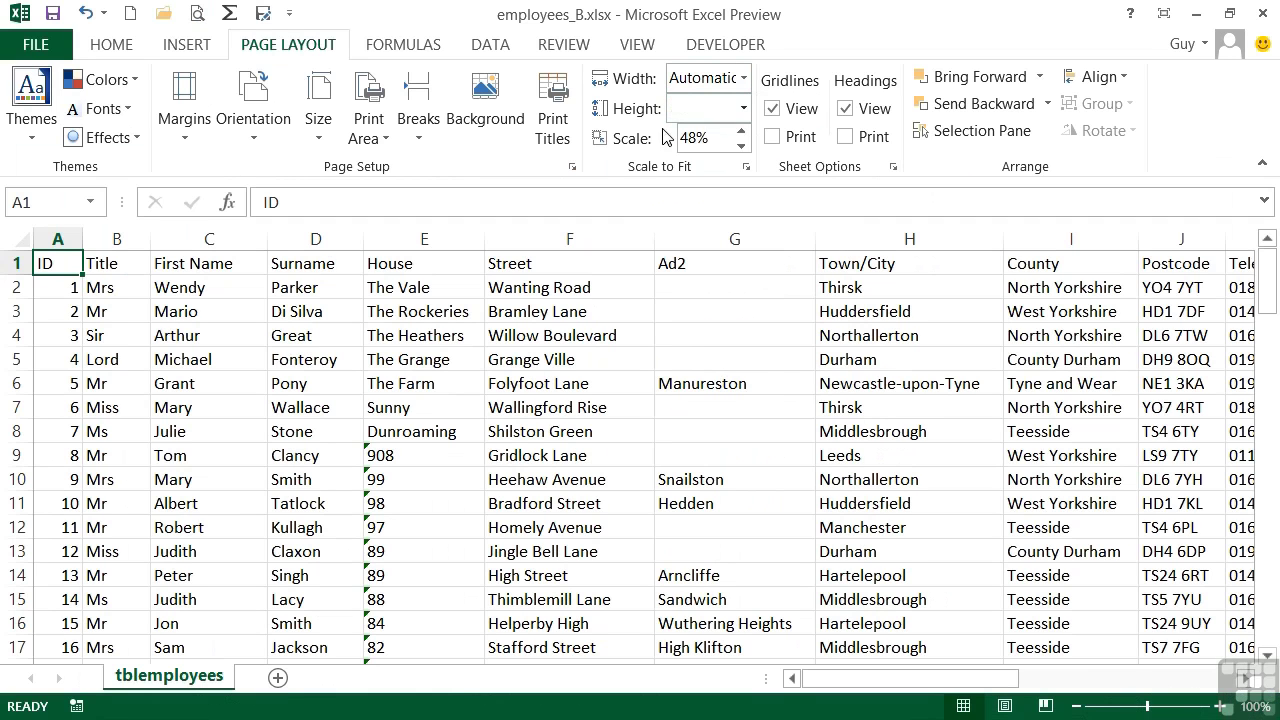
Step: Raise the print scale back up to 100%
click(739, 132)
click(740, 132)
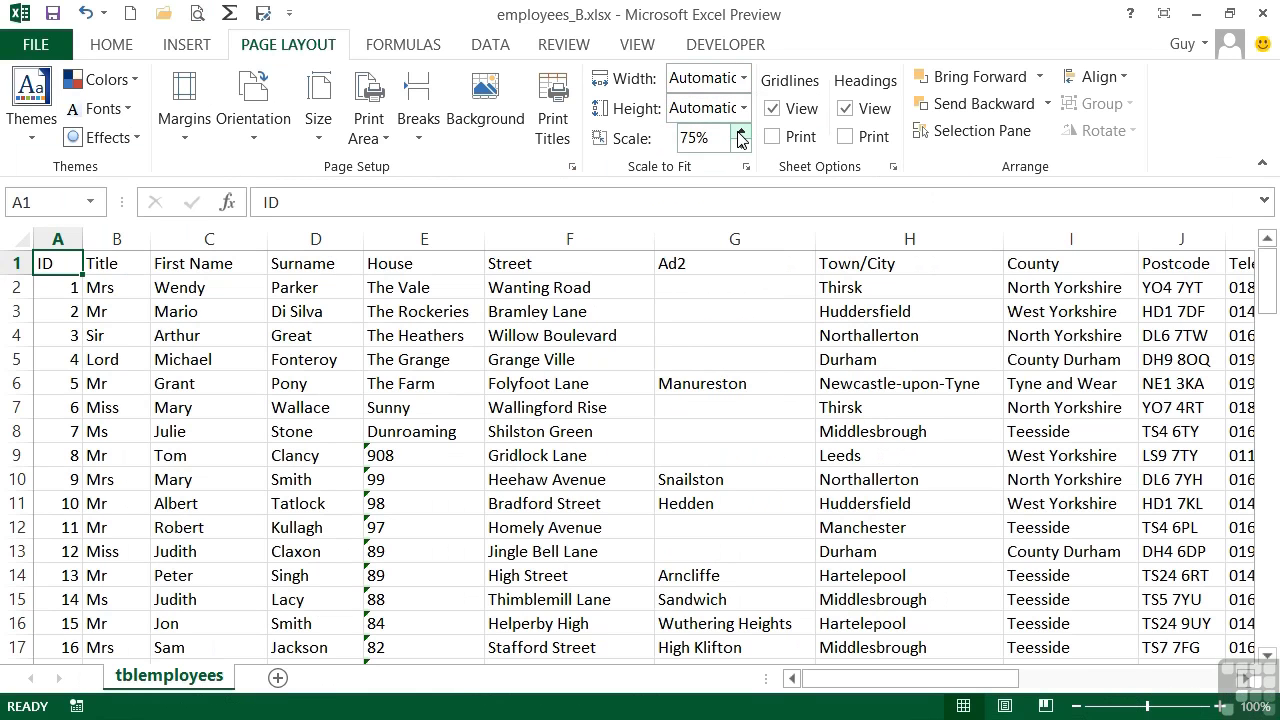
click(740, 132)
click(740, 132)
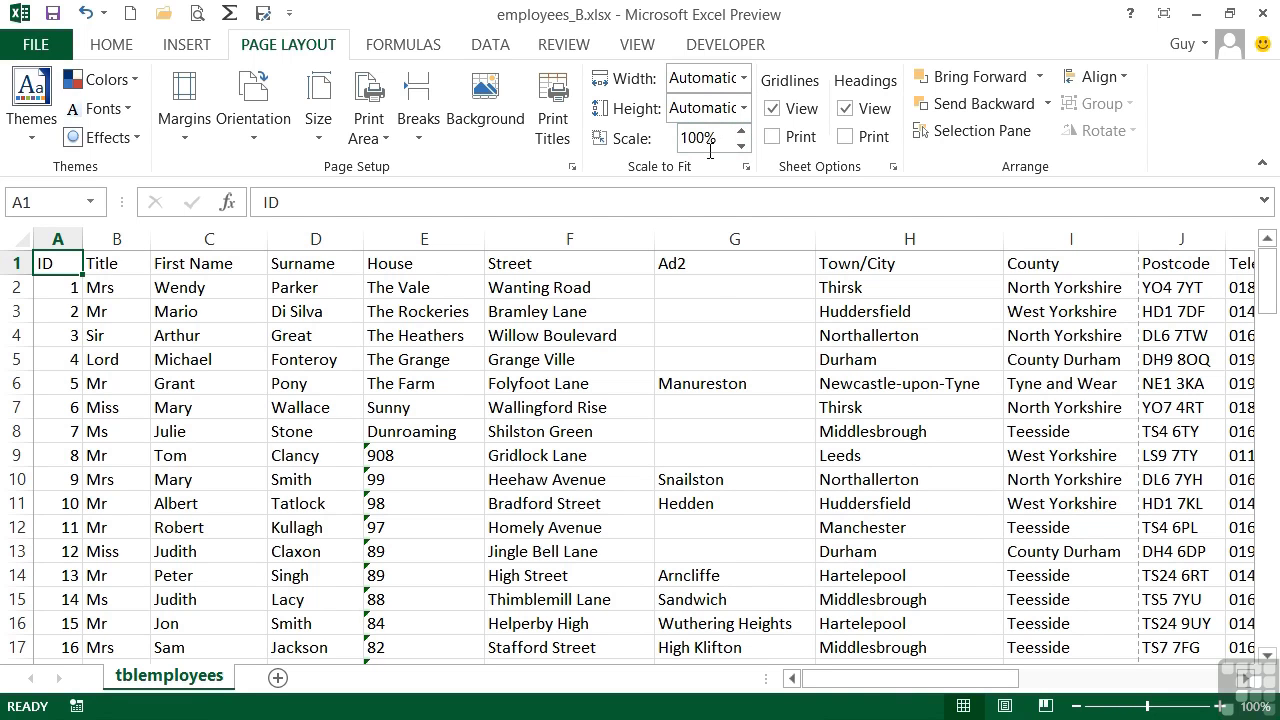